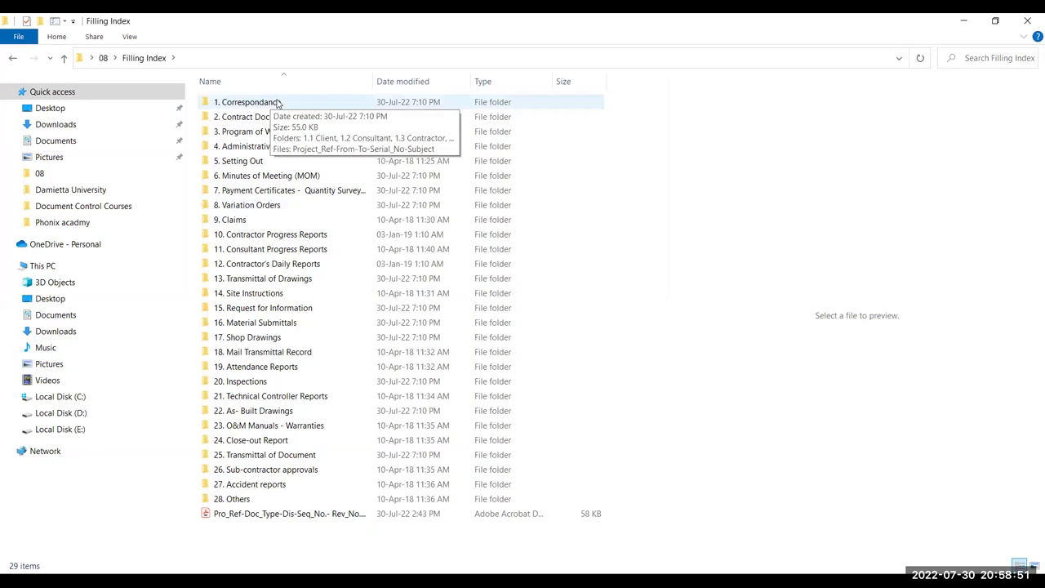
- Review the CLI-CONS, CLI-CONT and CLI-OTHERS subfolders of 1.1 Client within 1. Correspondance, and return to 1. Correspondance
left_click(277, 103)
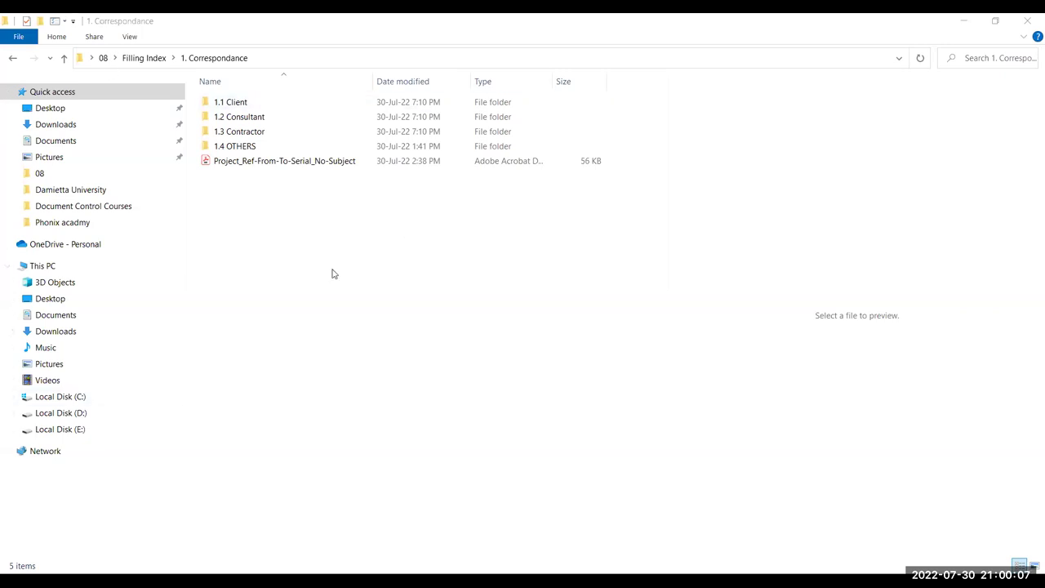
double_click(275, 105)
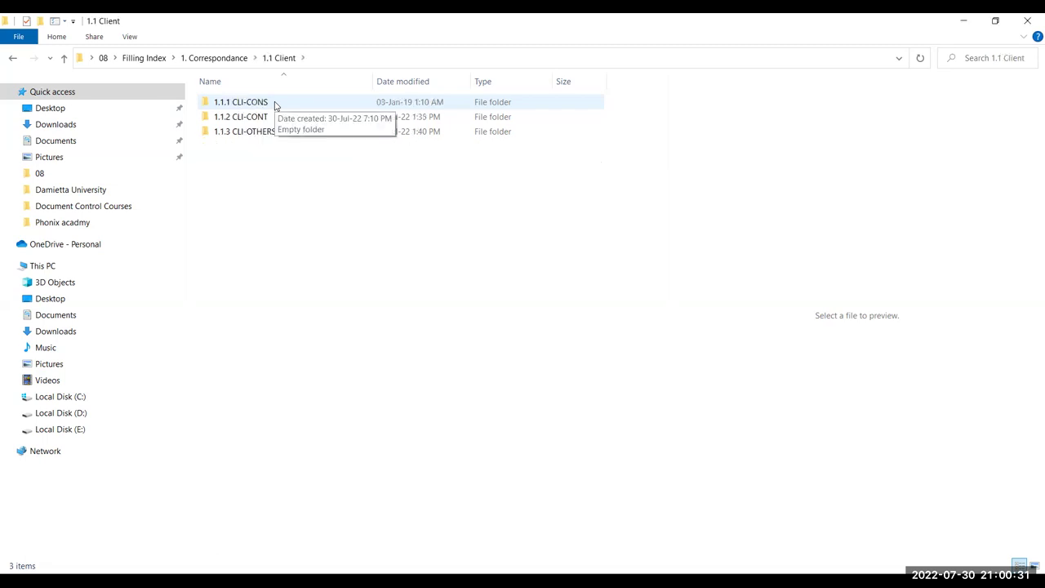
double_click(318, 101)
key("alt+Left")
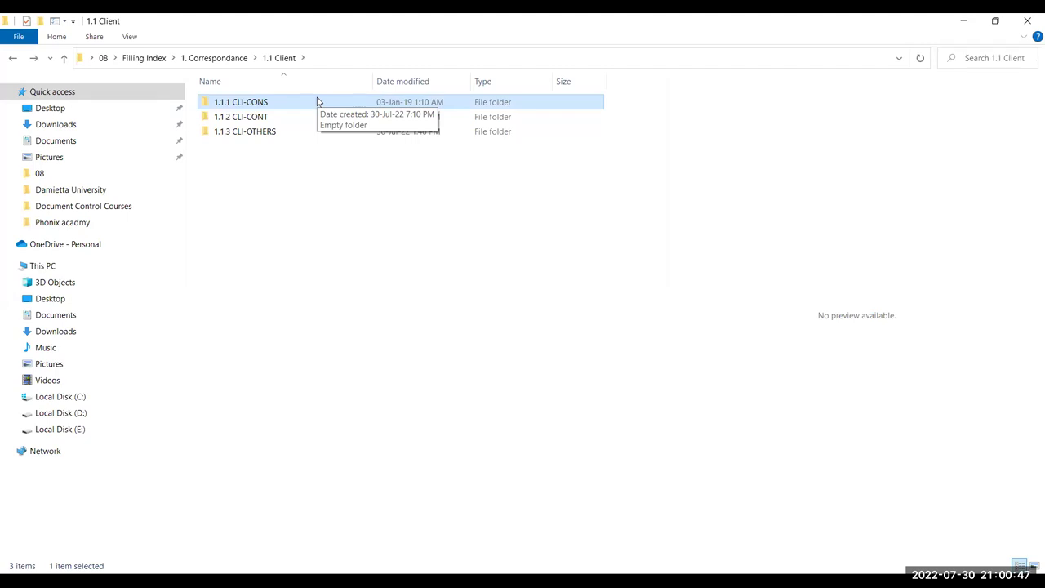
left_click(241, 120)
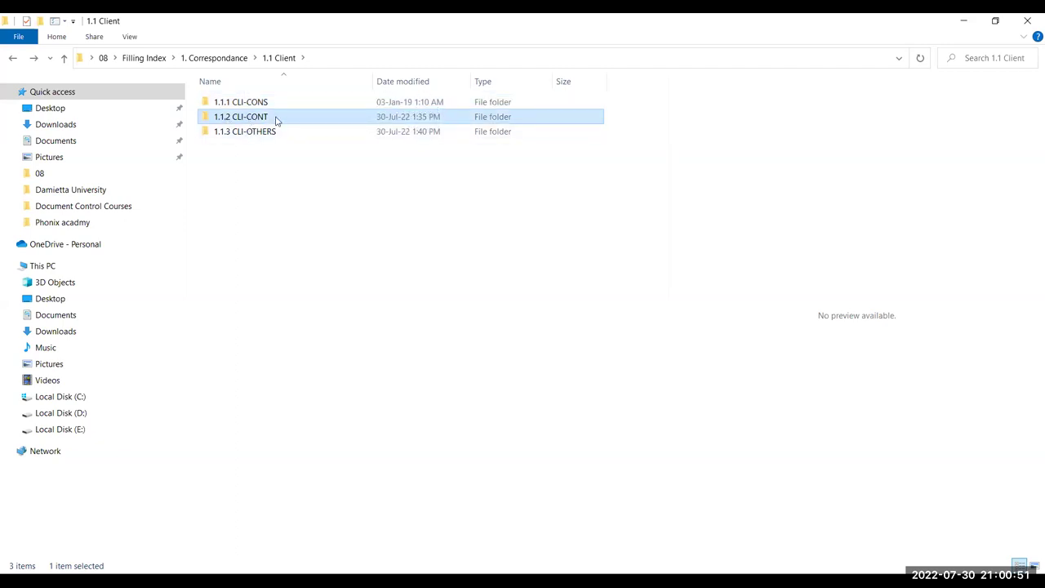
left_click(231, 134)
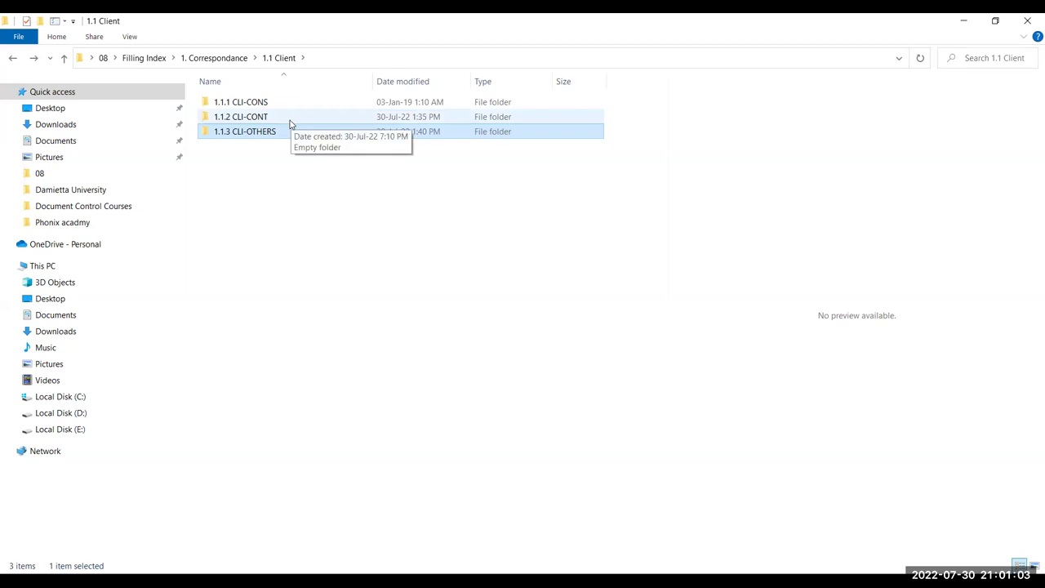
left_click(219, 58)
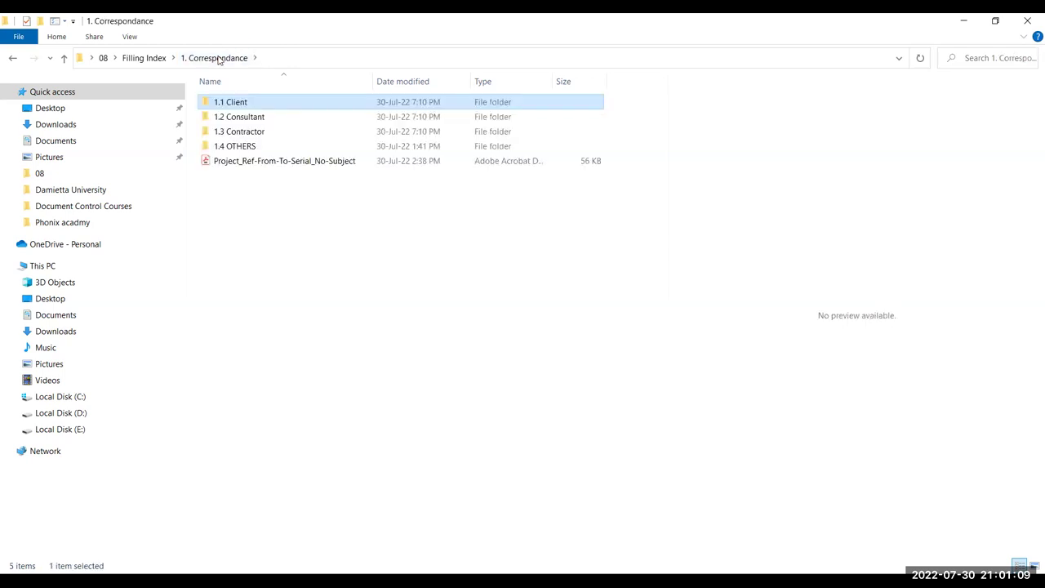
- Review the CONS-CLI, CONS-CONT and CONS-OTHERS subfolders of 1.2 Consultant, and return to the 1. Correspondance folder
double_click(253, 119)
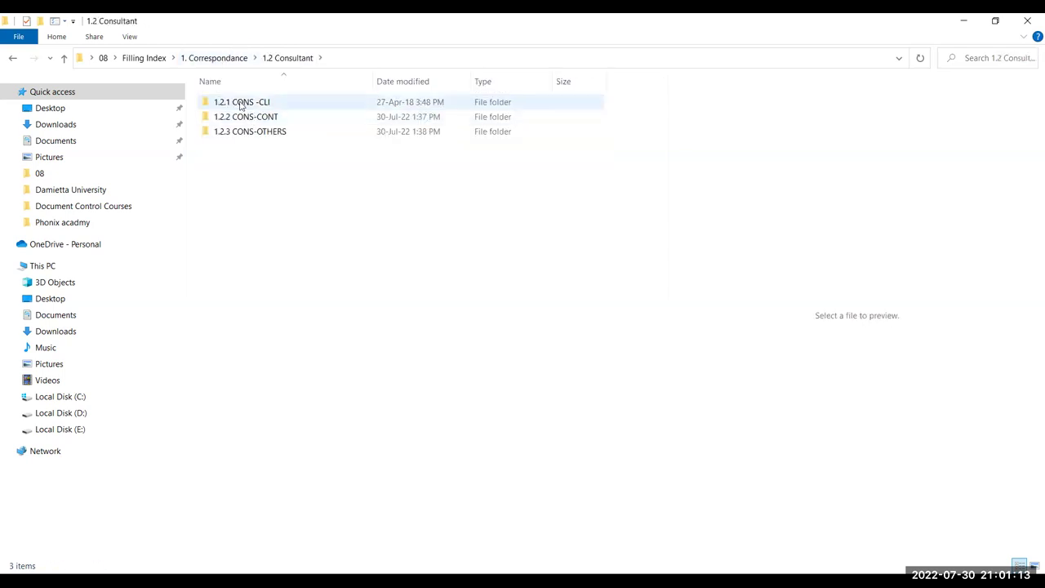
left_click(286, 103)
left_click(232, 121)
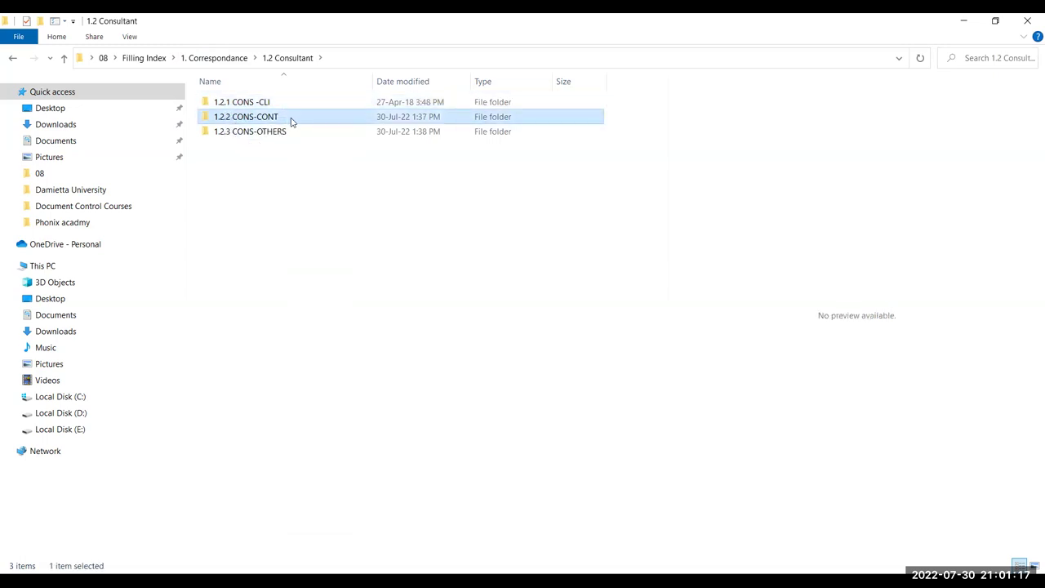
left_click(234, 135)
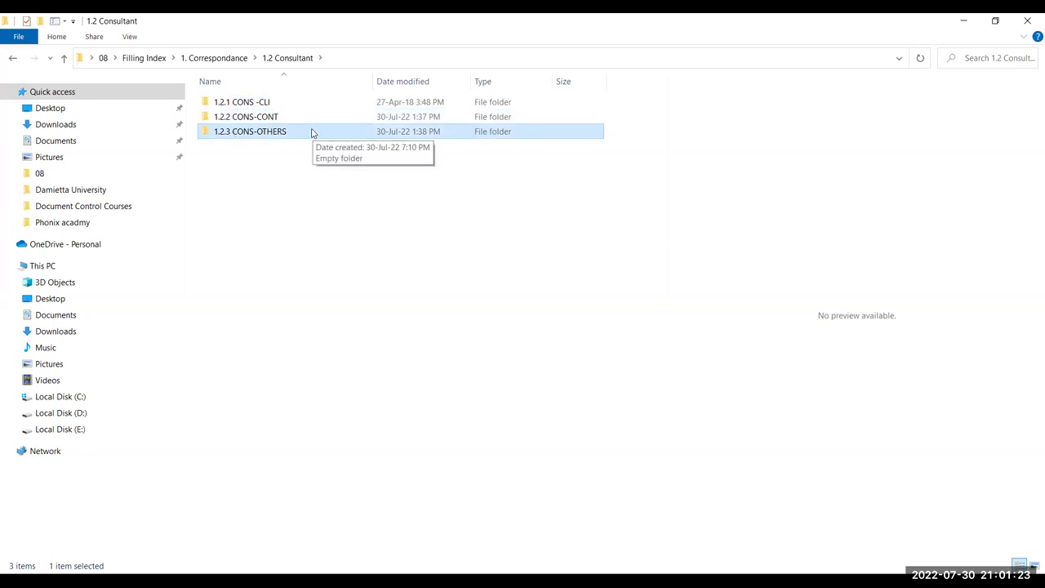
left_click(227, 59)
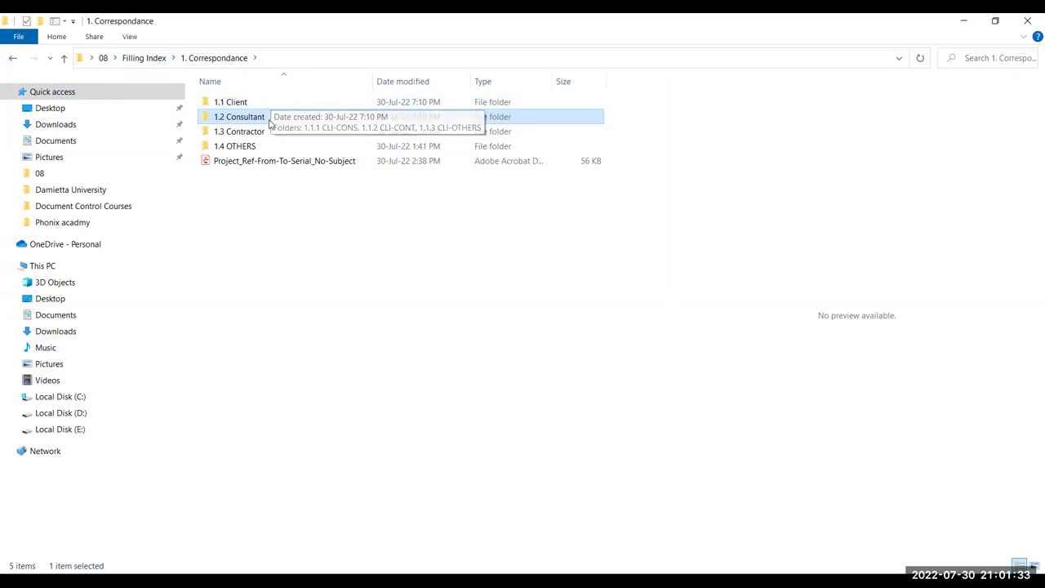
- Review the CONT-CLI, CONT-CONS and CONT-OTHERS subfolders of 1.3 Contractor, and return to 1. Correspondance with nothing selected
left_click(315, 132)
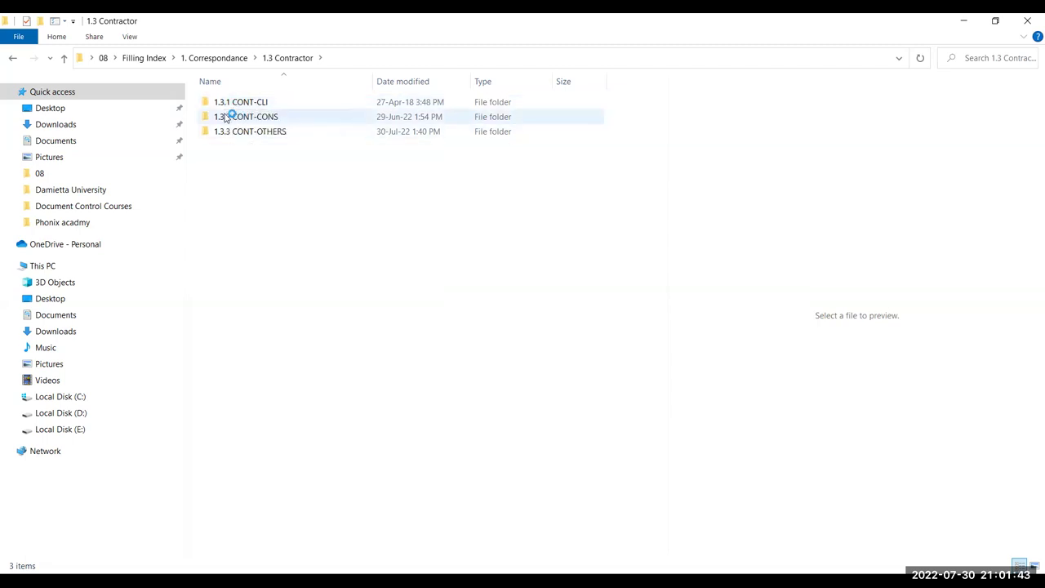
left_click(294, 104)
left_click(275, 119)
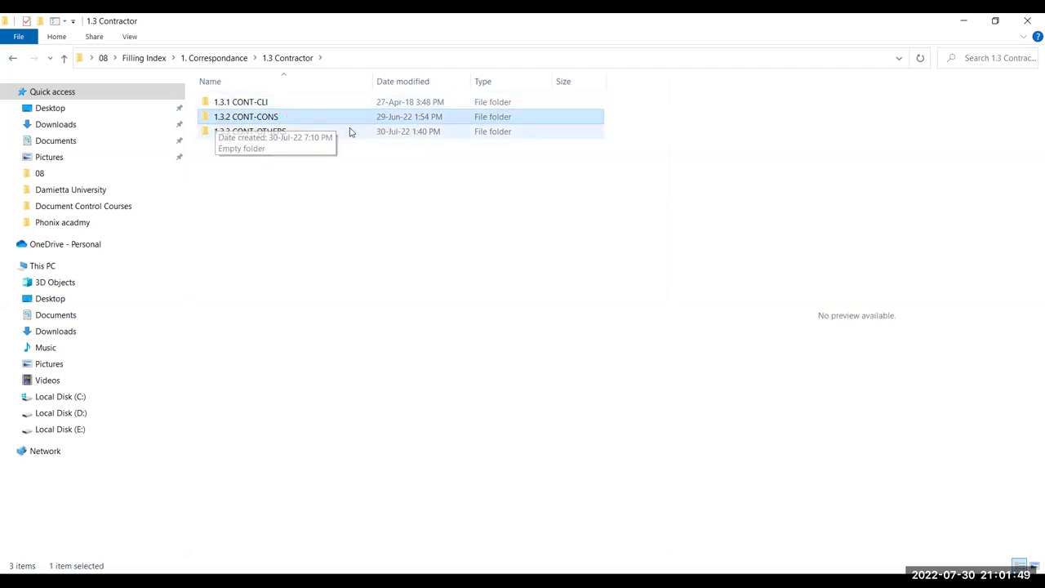
left_click(283, 137)
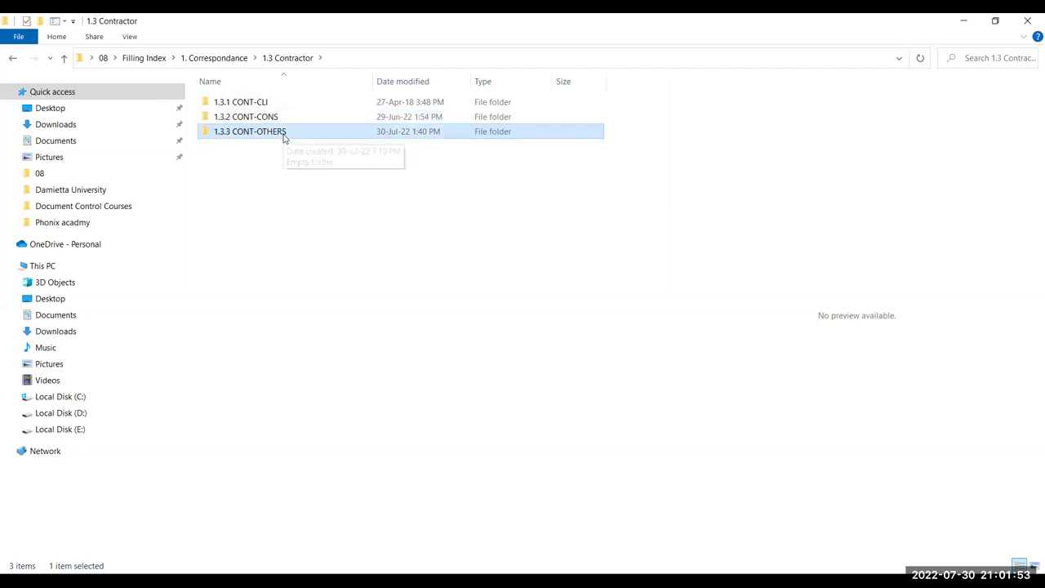
left_click(235, 59)
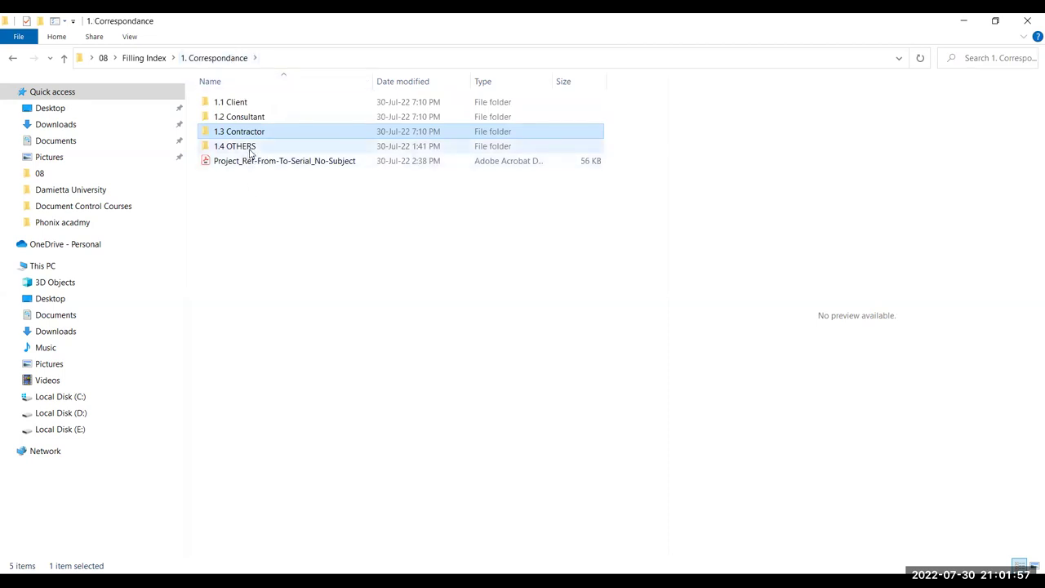
left_click(316, 235)
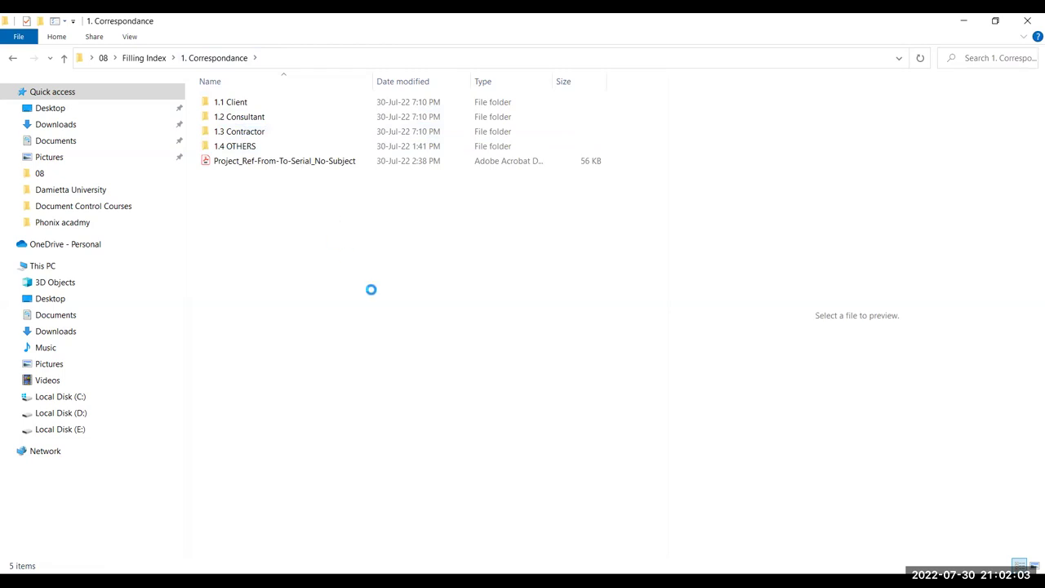
- Go back to Filling Index, reopen 1. Correspondance and preview the Project_Ref-From-To-Serial_No-Subject PDF
left_click(150, 59)
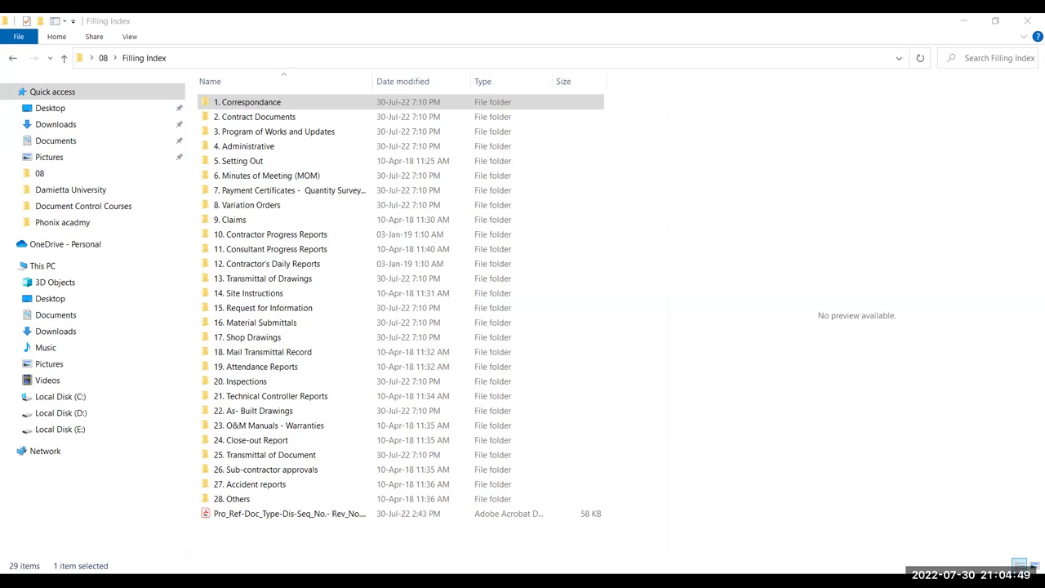
left_click(319, 101)
double_click(319, 104)
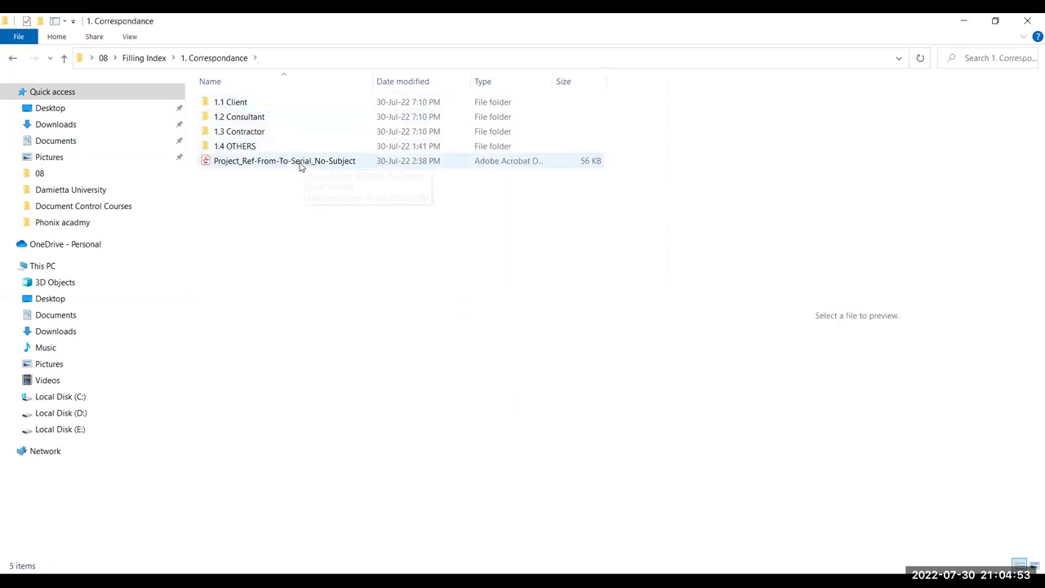
left_click(378, 165)
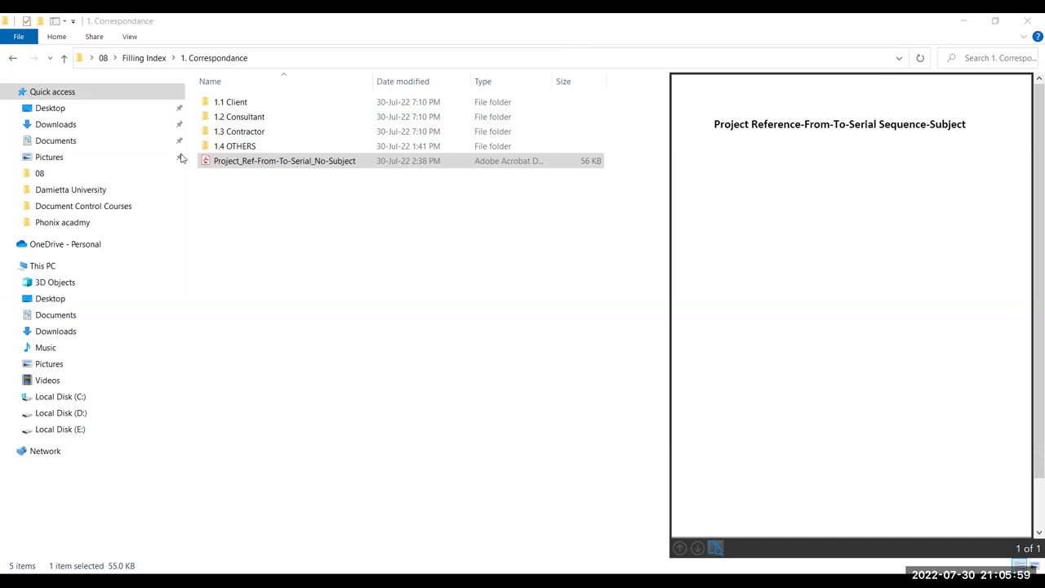
left_click(367, 166)
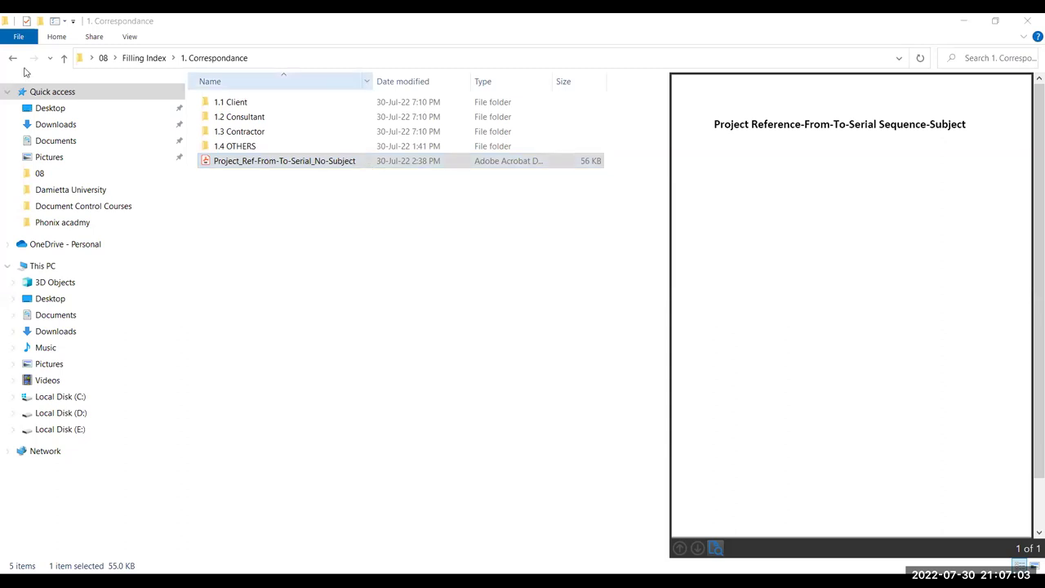
- Examine the subfolders of 2. Contract Documents in Filling Index, and return to the index
left_click(150, 64)
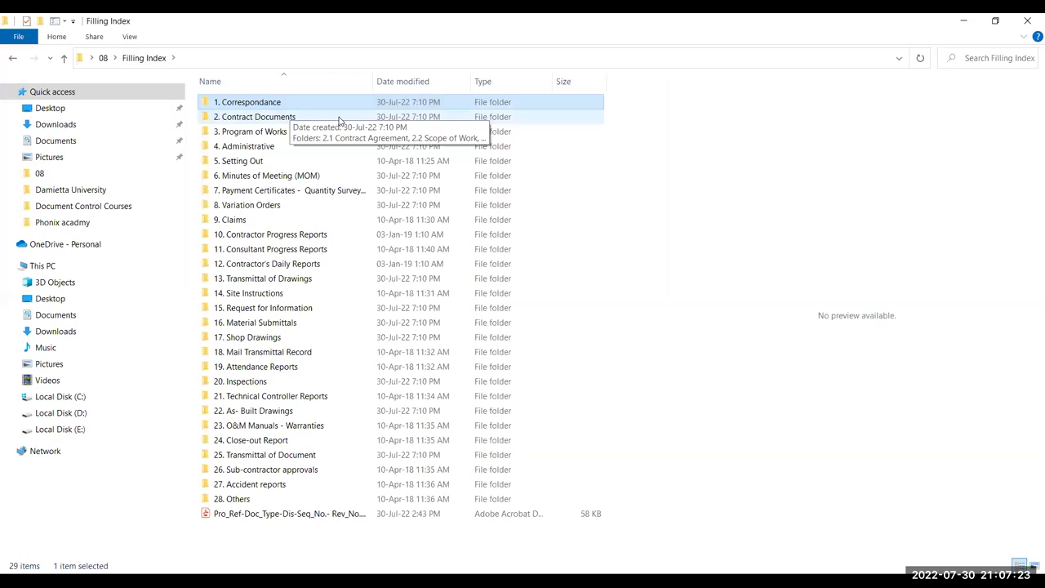
left_click(279, 117)
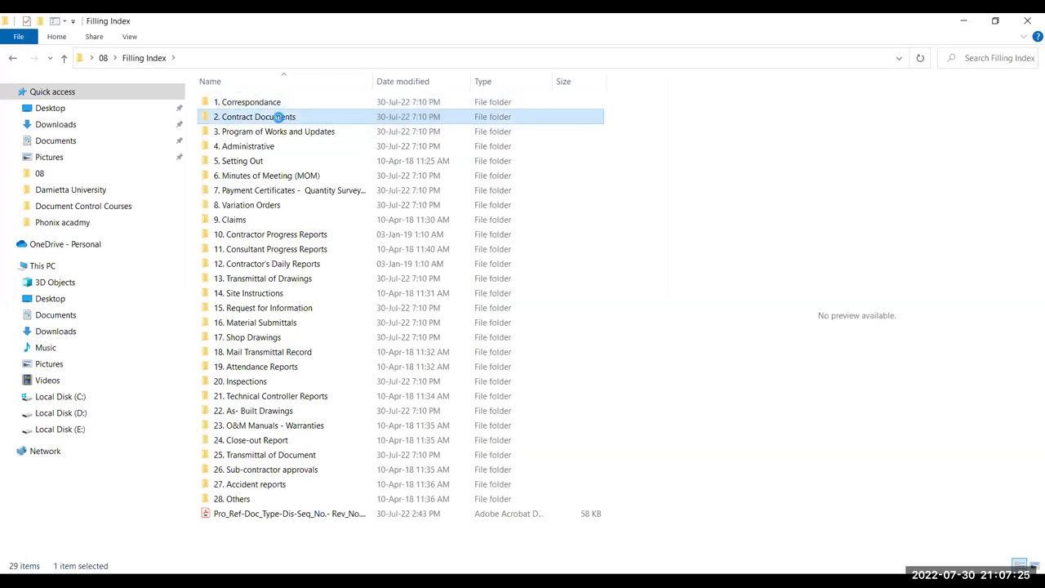
double_click(278, 117)
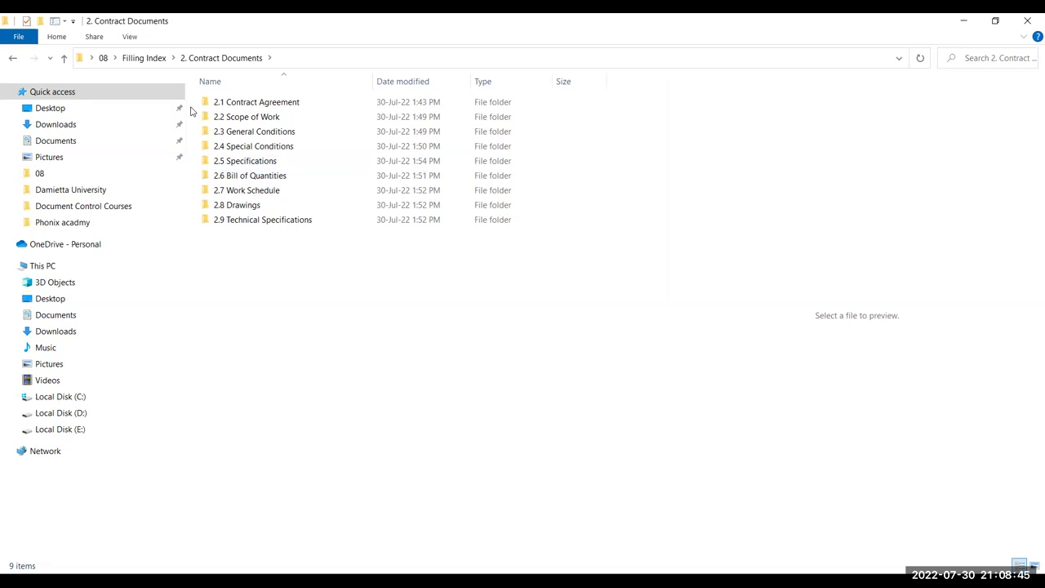
key("alt+Up")
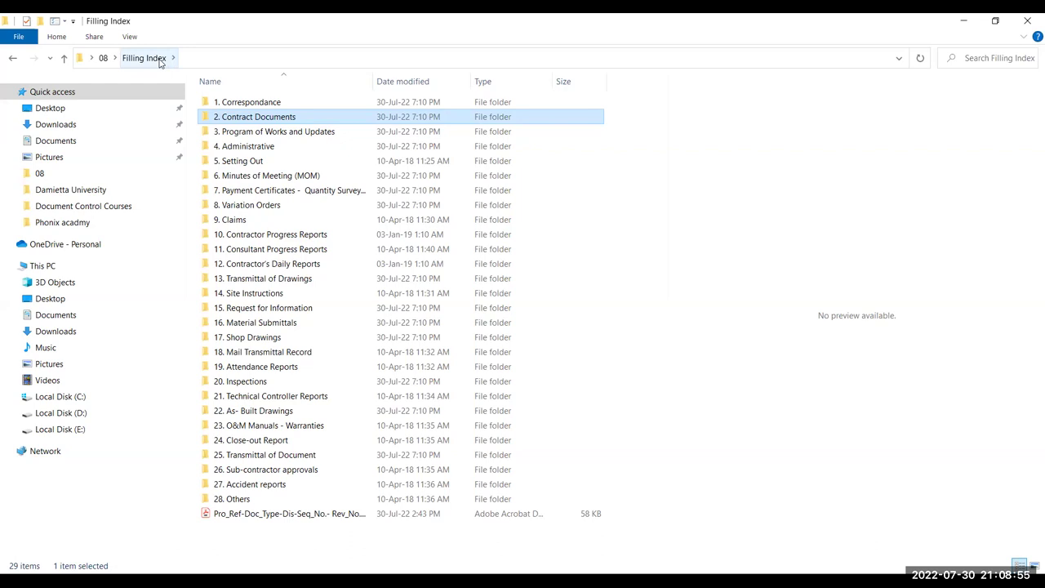
- Review the Baseline Schedule and Look-ahead schedule folders within 3. Program of Works and Updates, and return to Filling Index
double_click(327, 134)
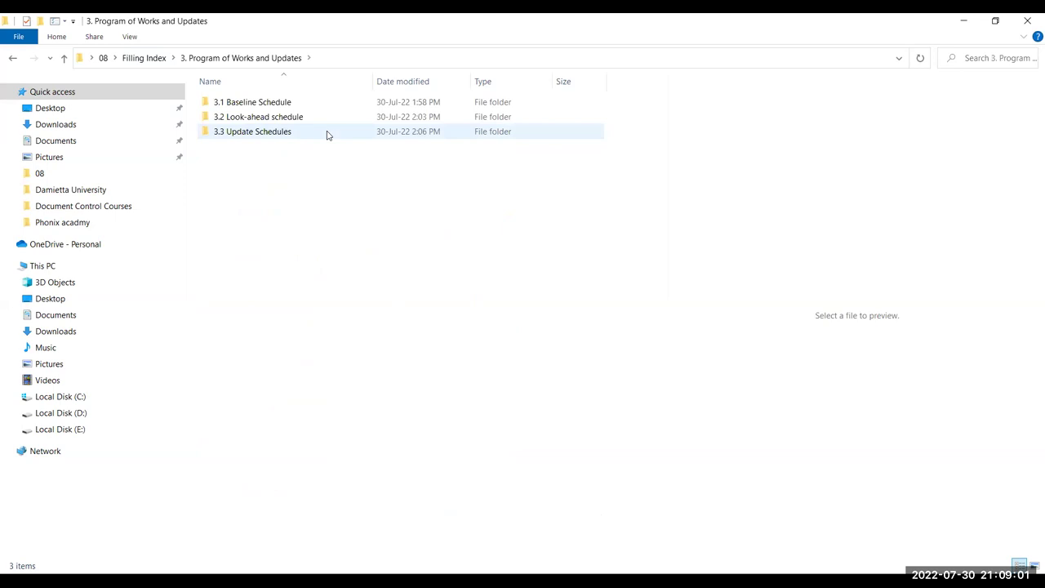
left_click(270, 103)
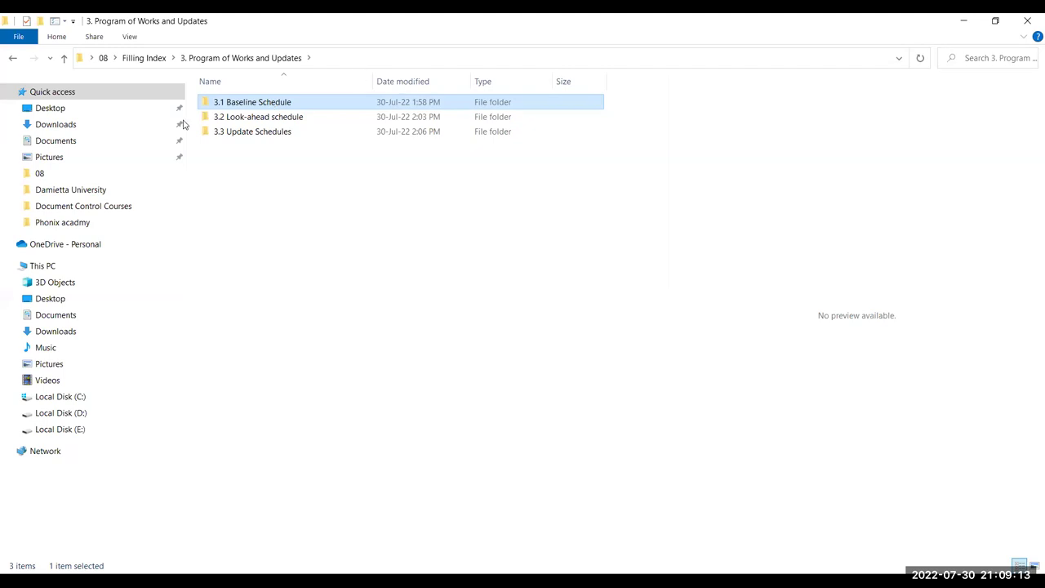
left_click(311, 119)
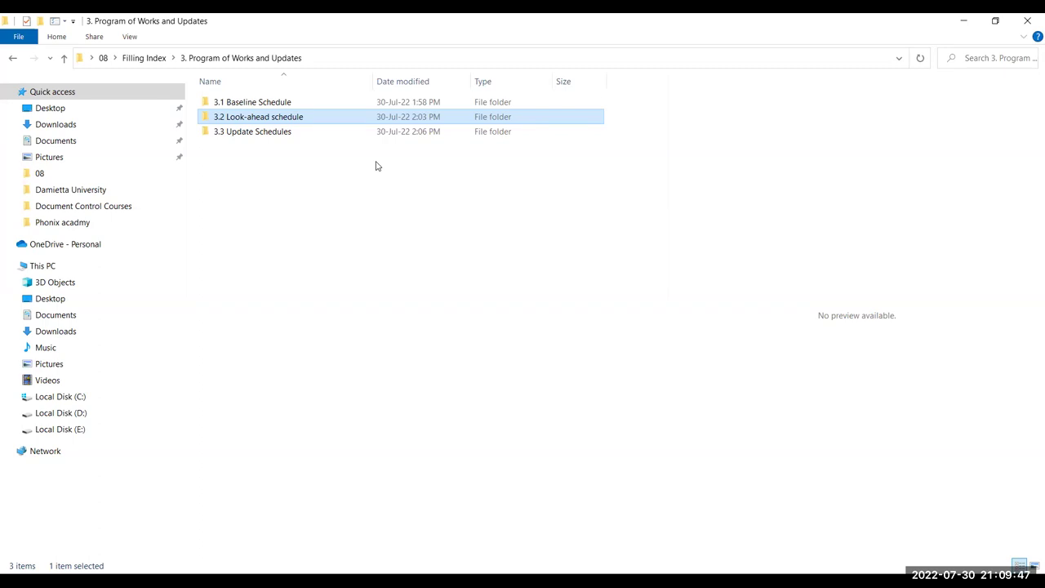
double_click(314, 122)
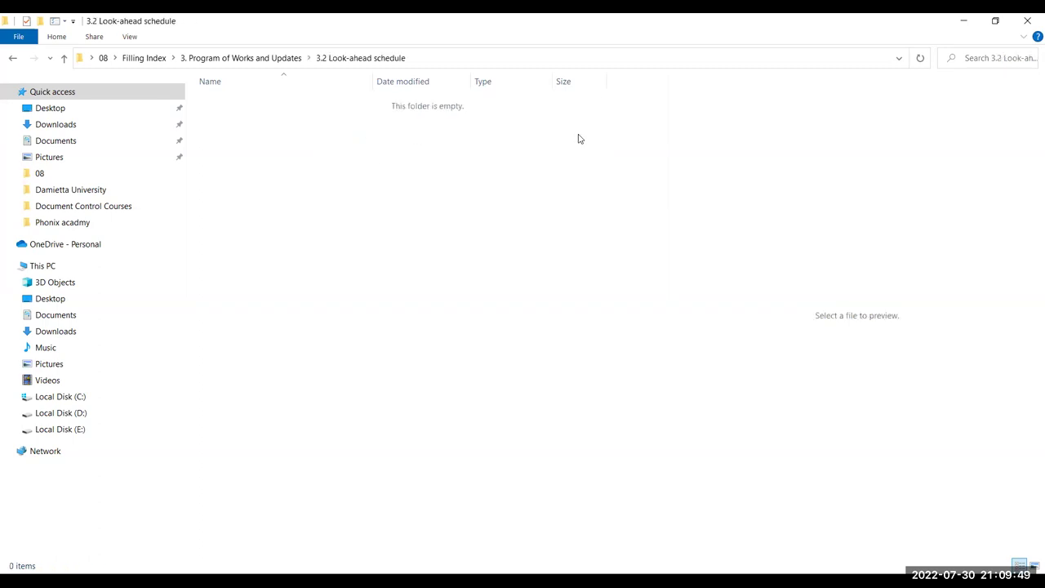
key("alt+Left")
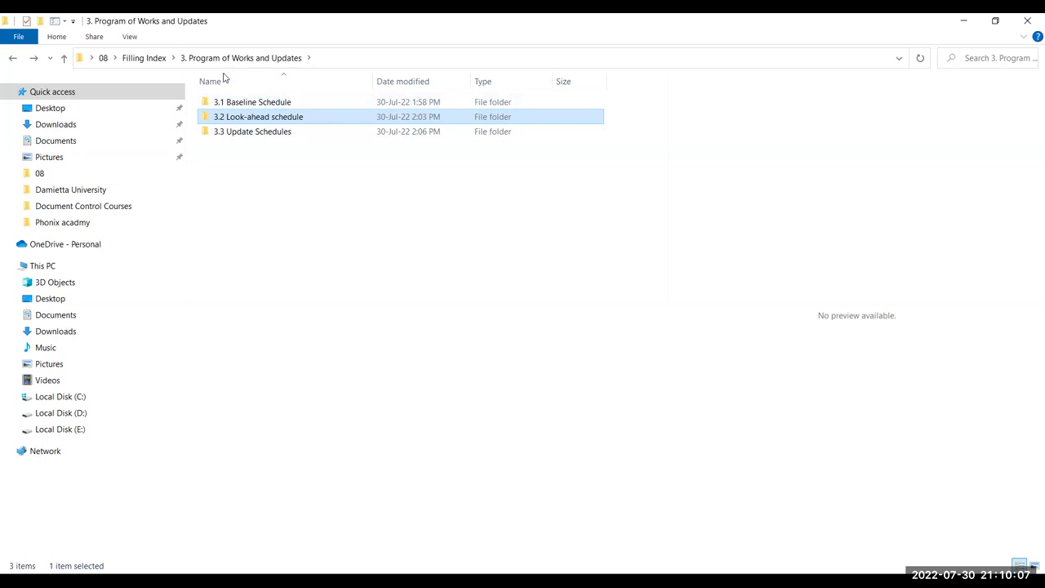
key("alt+Up")
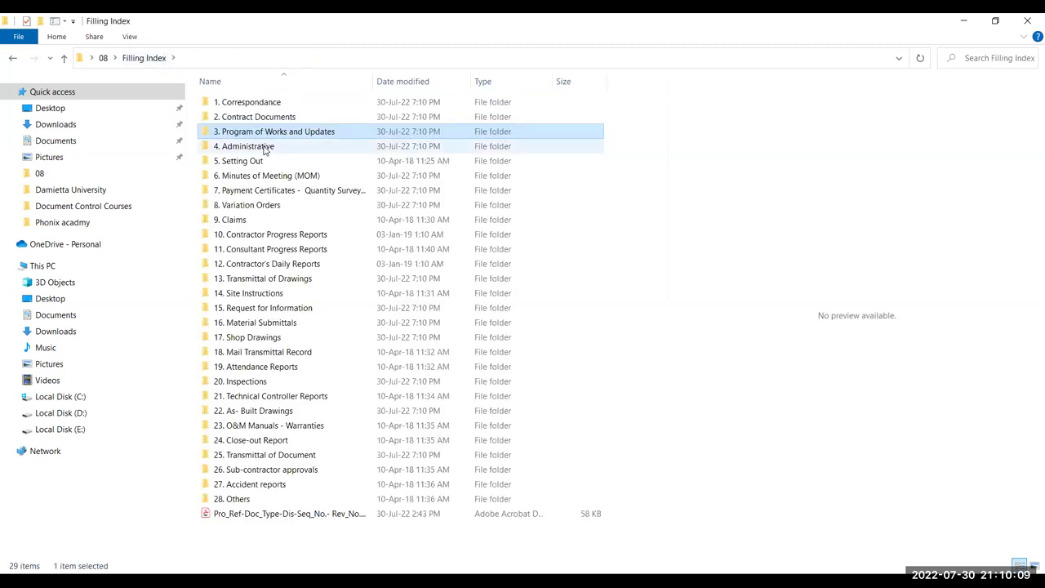
- Inspect the 4.1.1. Organization chart folder within 4. Administrative's 4.1 Consultant folder, and return to 4.1 Consultant
left_click(264, 149)
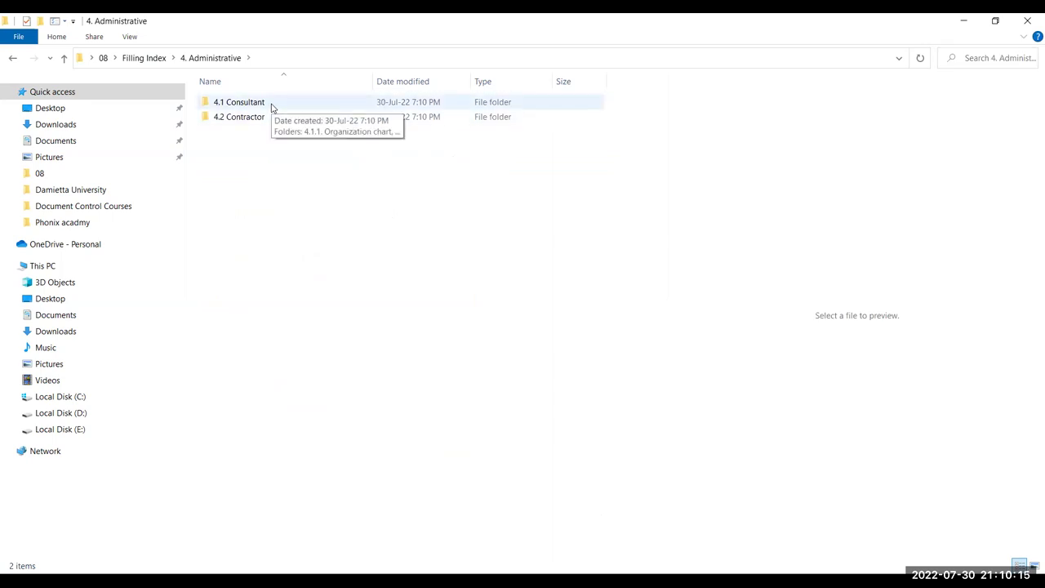
double_click(272, 107)
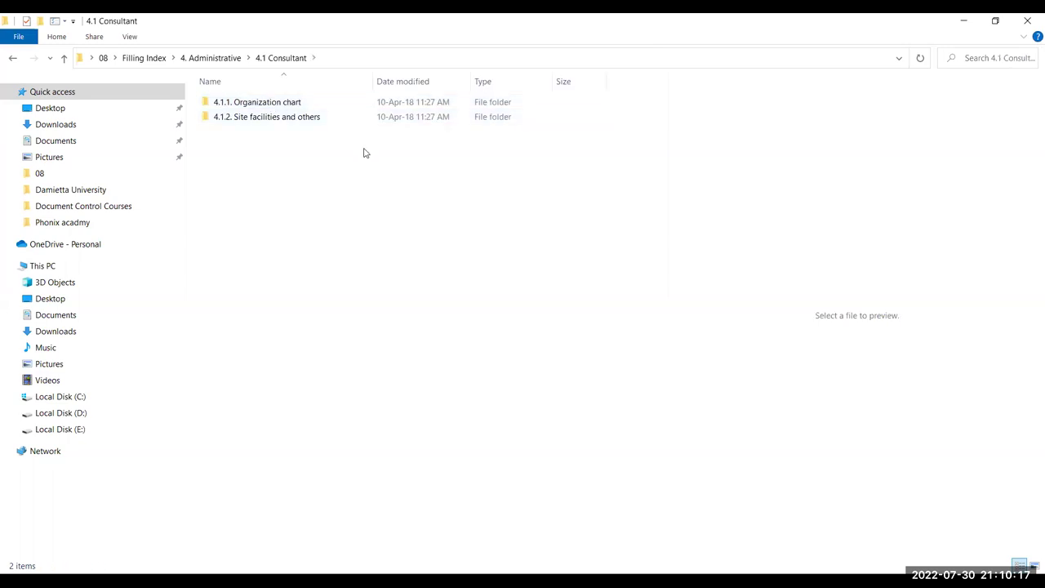
double_click(280, 107)
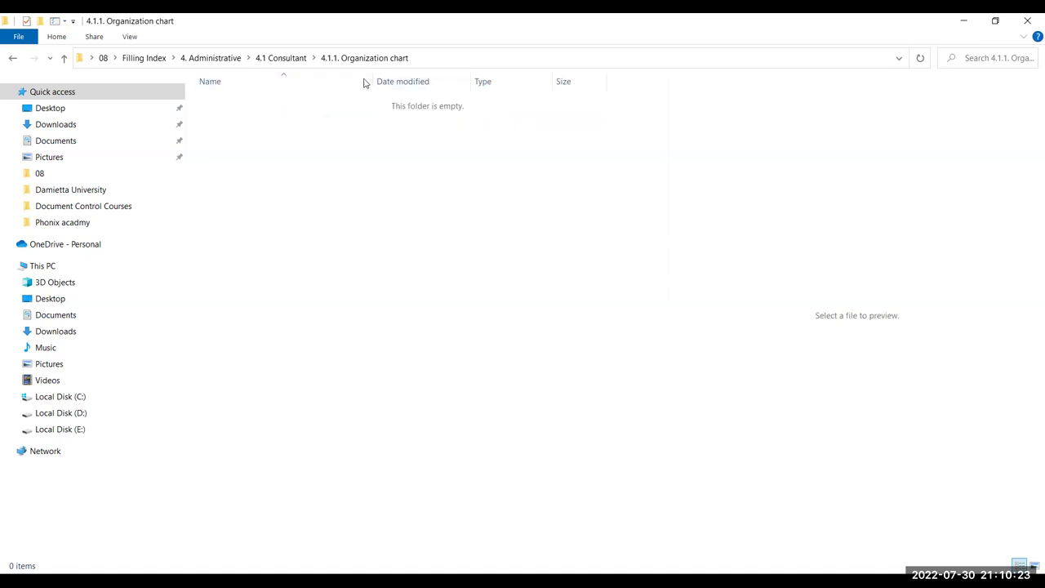
left_click(281, 58)
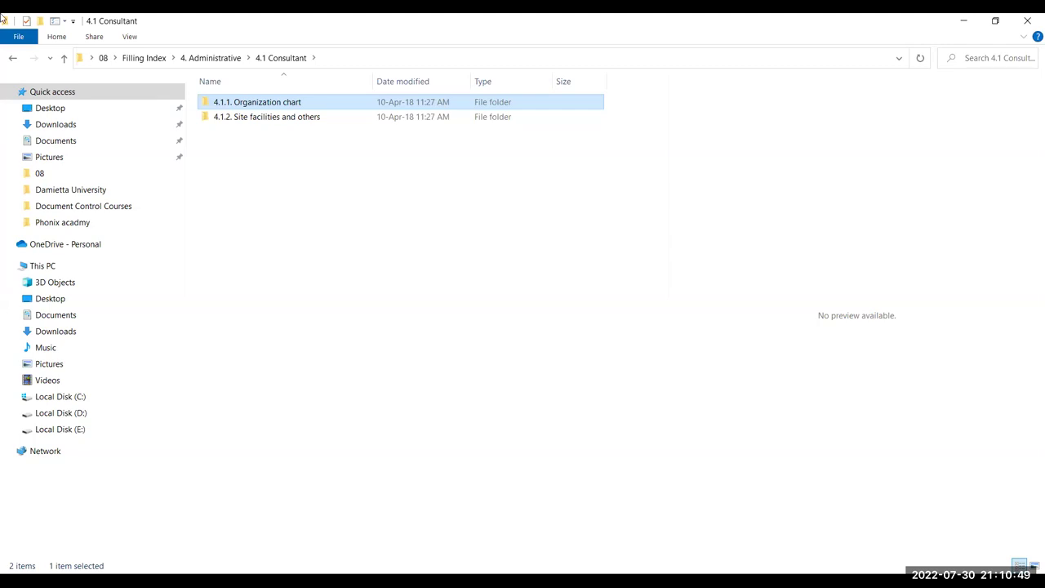
- Open the 4.2 Contractor folder within 4. Administrative and select its 4.2.1. Organization chart subfolder
left_click(210, 57)
double_click(251, 120)
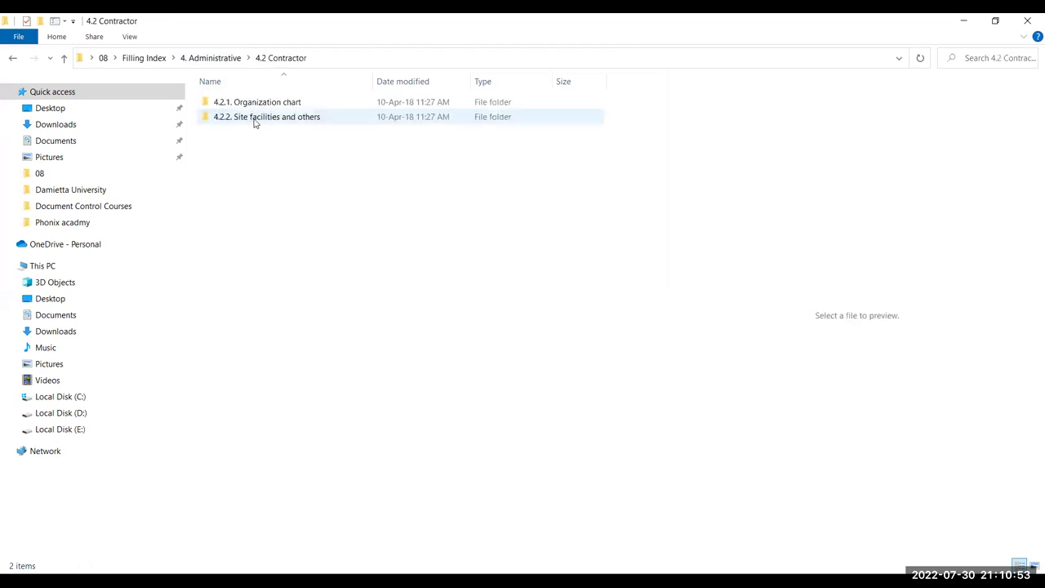
left_click(295, 105)
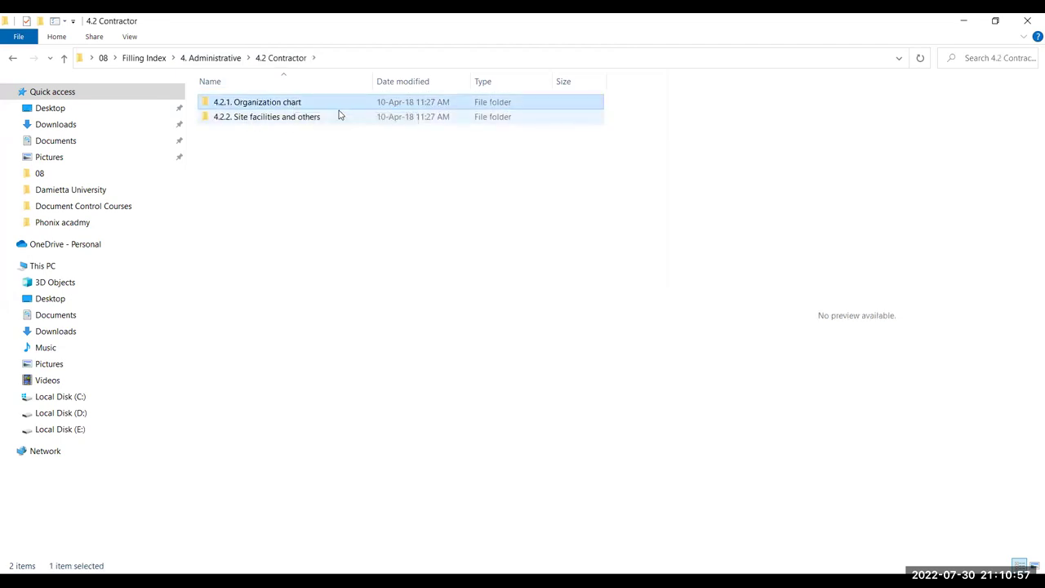
- Select the 4.2.2. Site facilities and others folder within 4.2 Contractor, and return to Filling Index
left_click(256, 116)
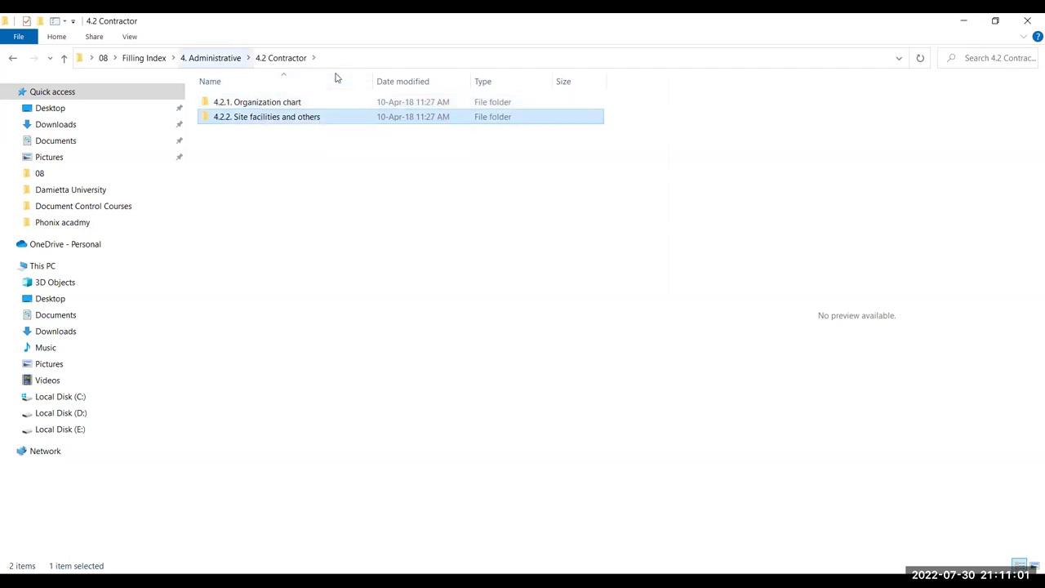
key("alt+Up")
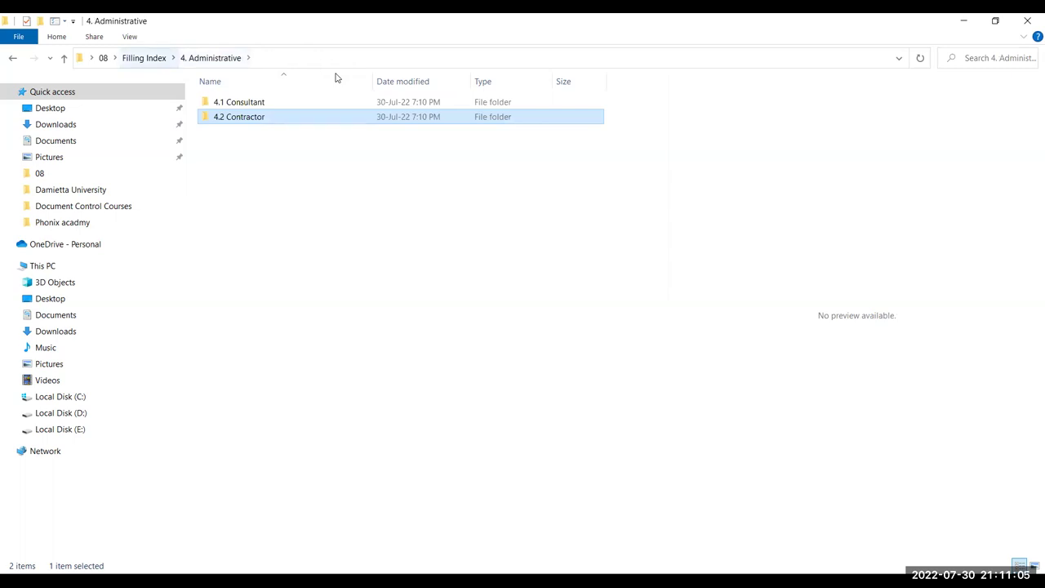
key("alt+Up")
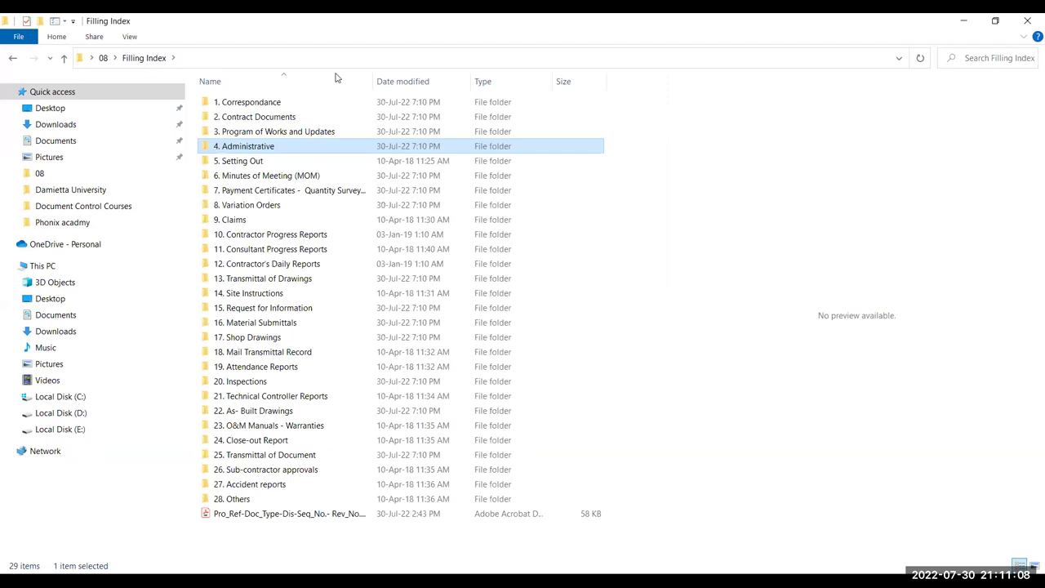
- Inspect the 5. Setting Out folder in Filling Index, and return to the index
left_click(278, 160)
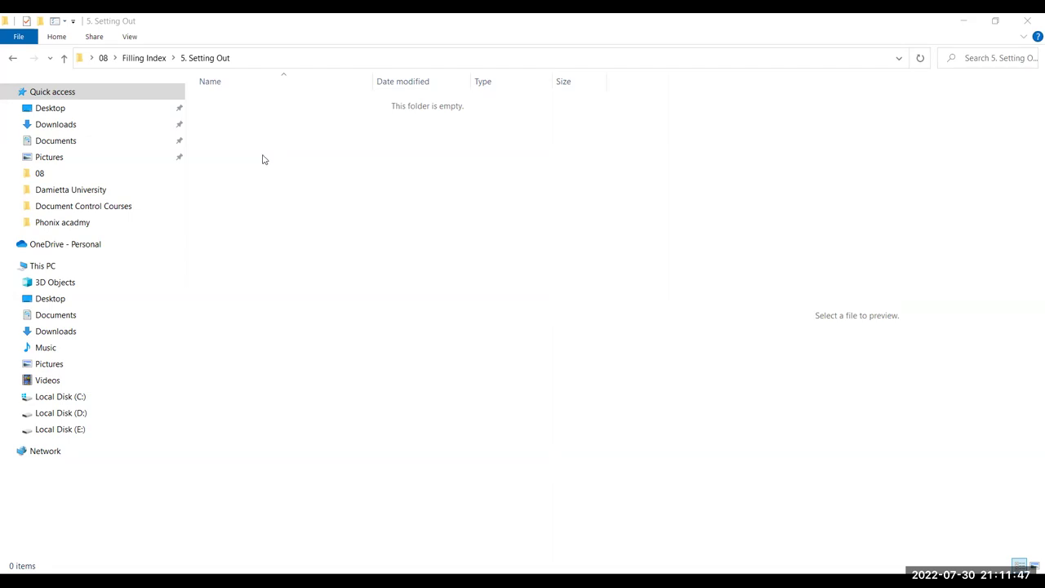
left_click(144, 58)
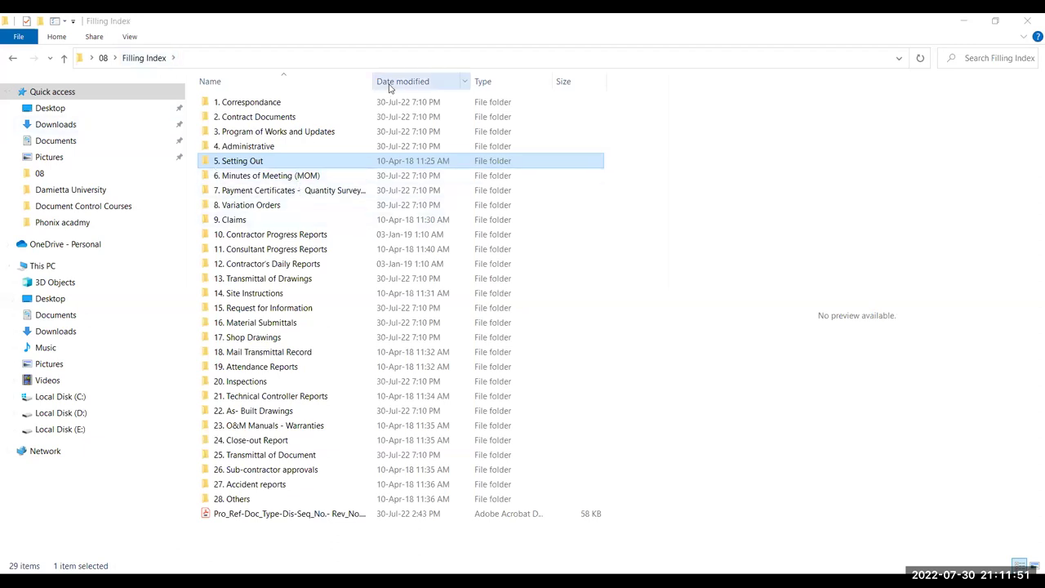
left_click(768, 232)
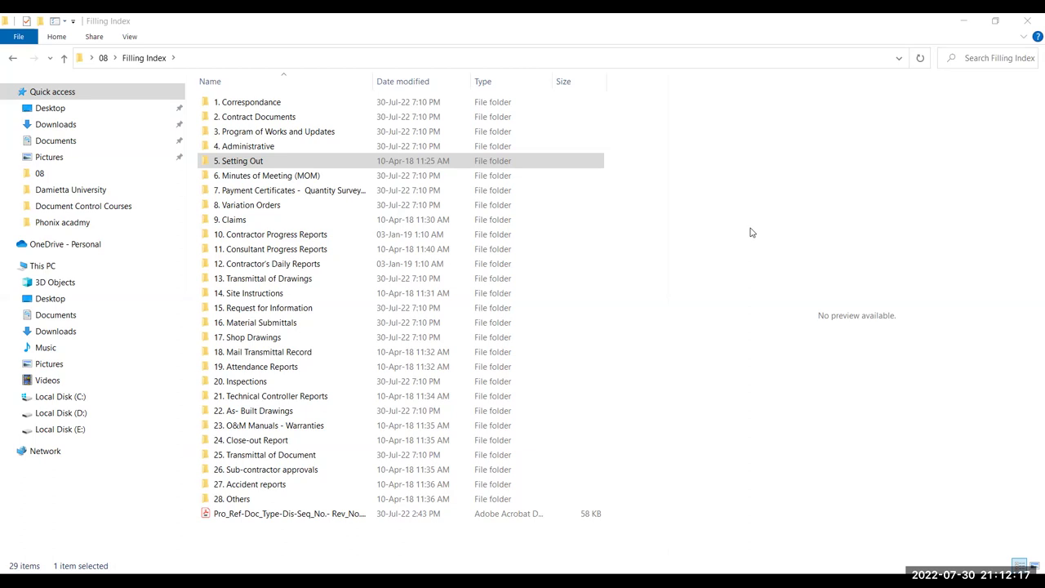
- Examine the meeting-type subfolders of 6. Minutes of Meeting (MOM), and return to Filling Index
left_click(313, 165)
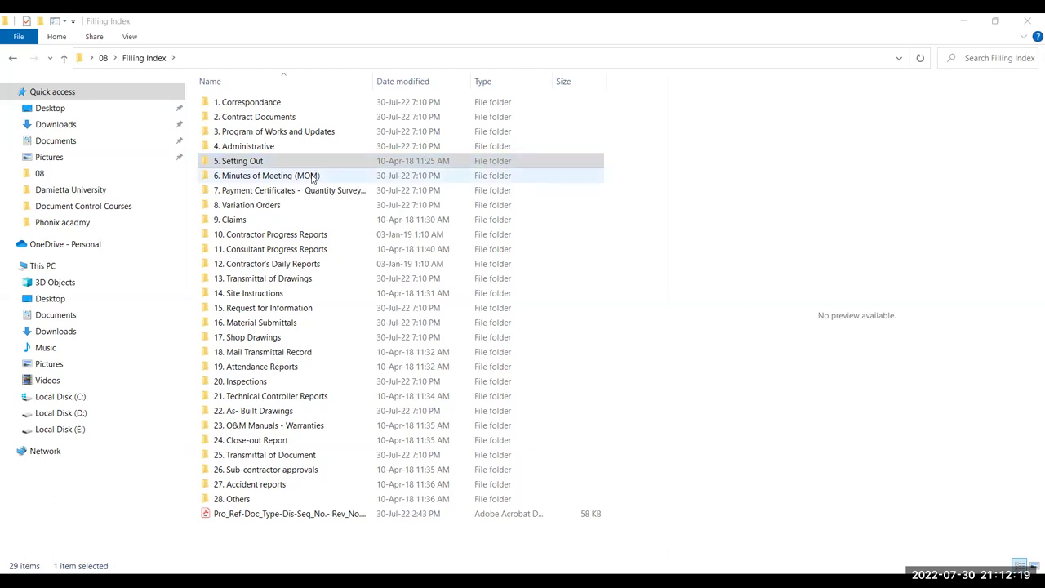
double_click(313, 177)
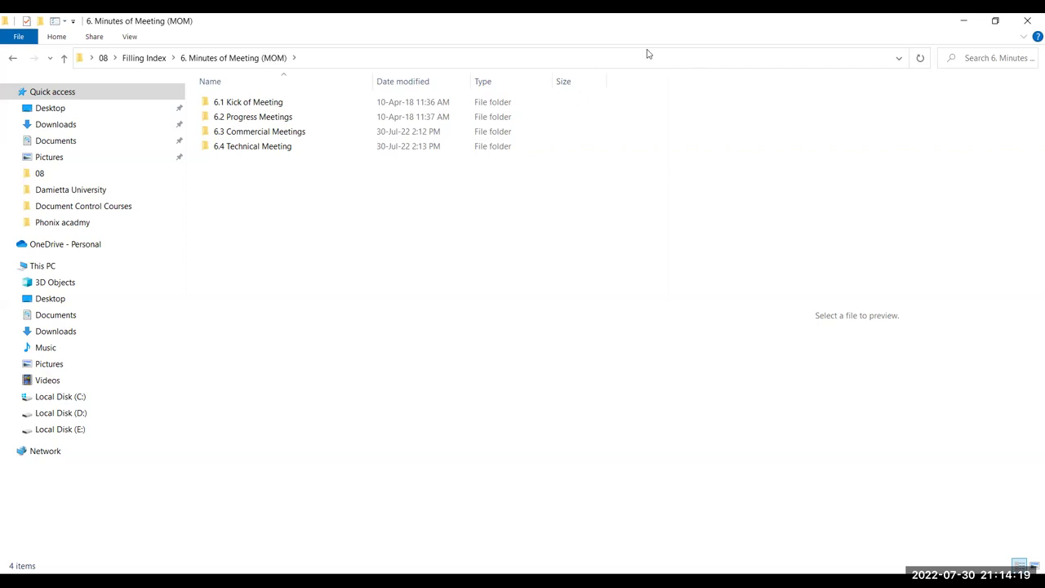
left_click(122, 65)
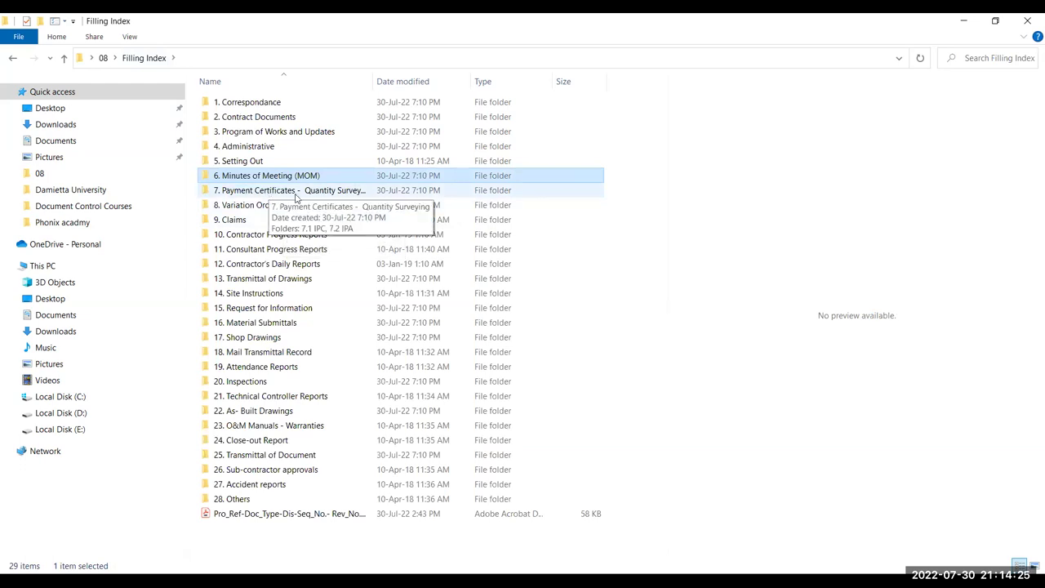
- Review the IPC and IPA folders within 7. Payment Certificates - Quantity Surveying, including the contents of 7.1 IPC, and return to Filling Index
double_click(295, 194)
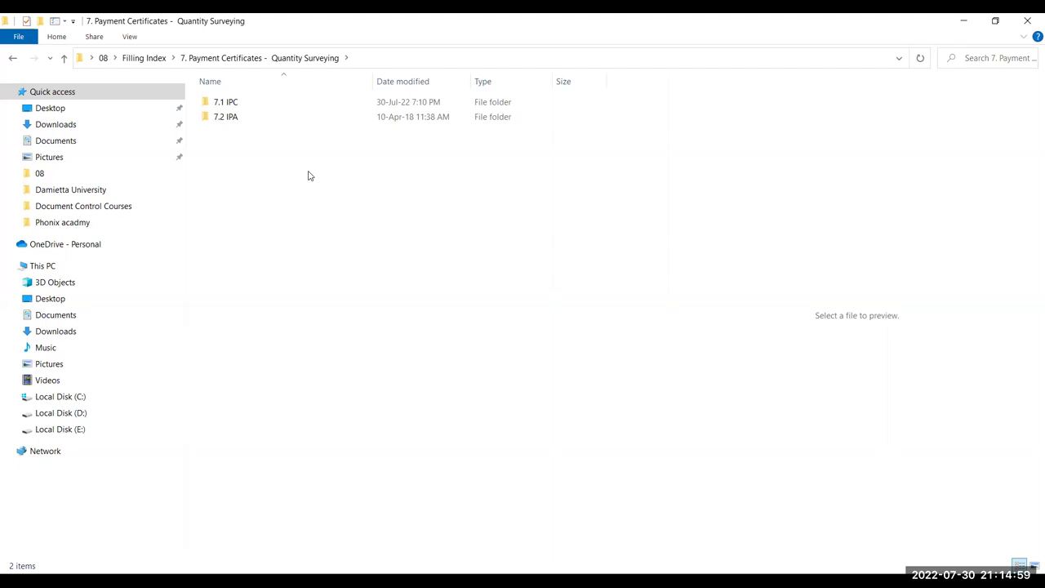
double_click(275, 103)
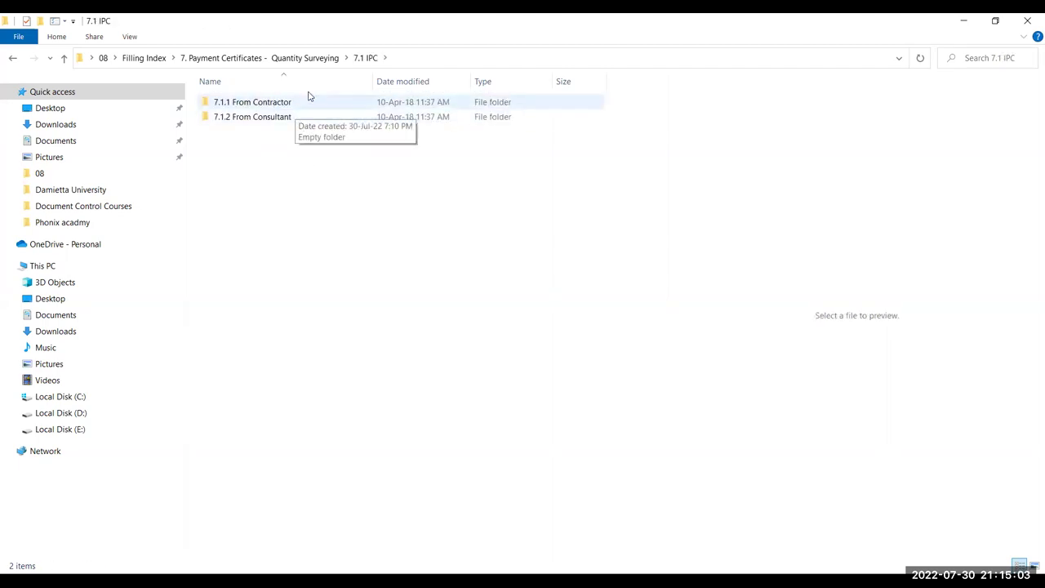
left_click(315, 58)
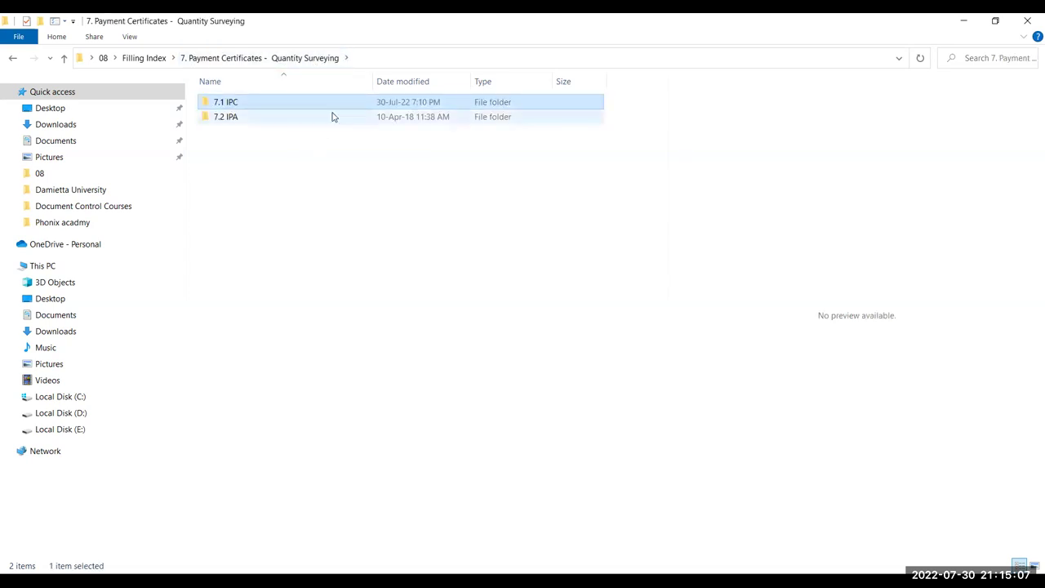
left_click(332, 122)
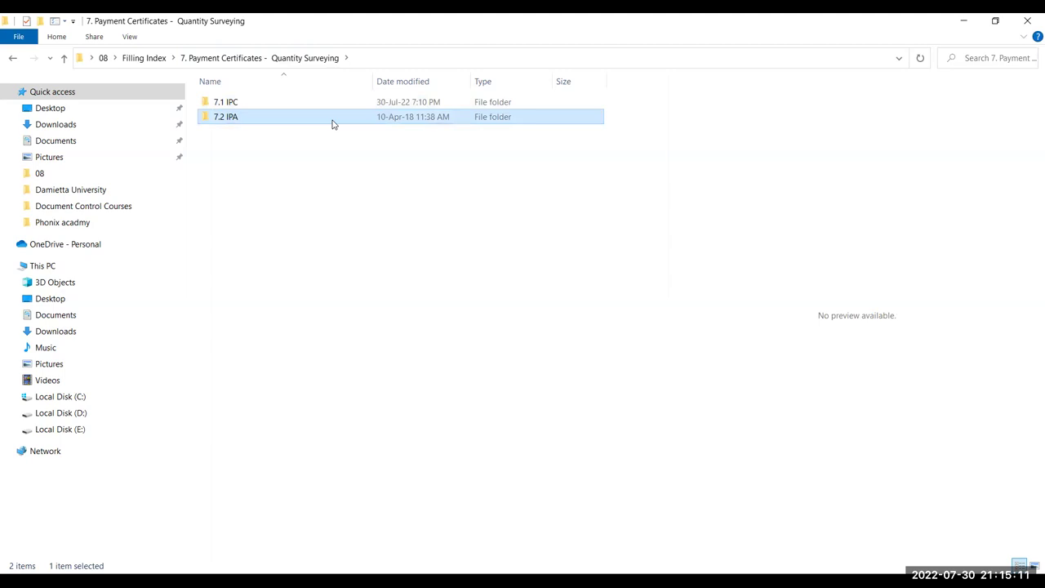
key("Up")
key("Return")
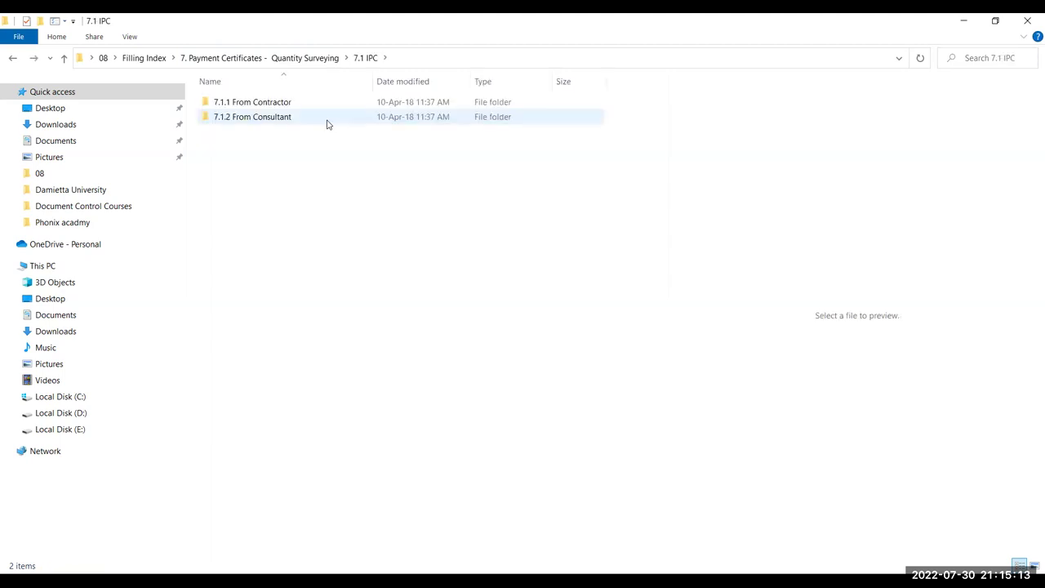
key("BackSpace")
left_click(156, 58)
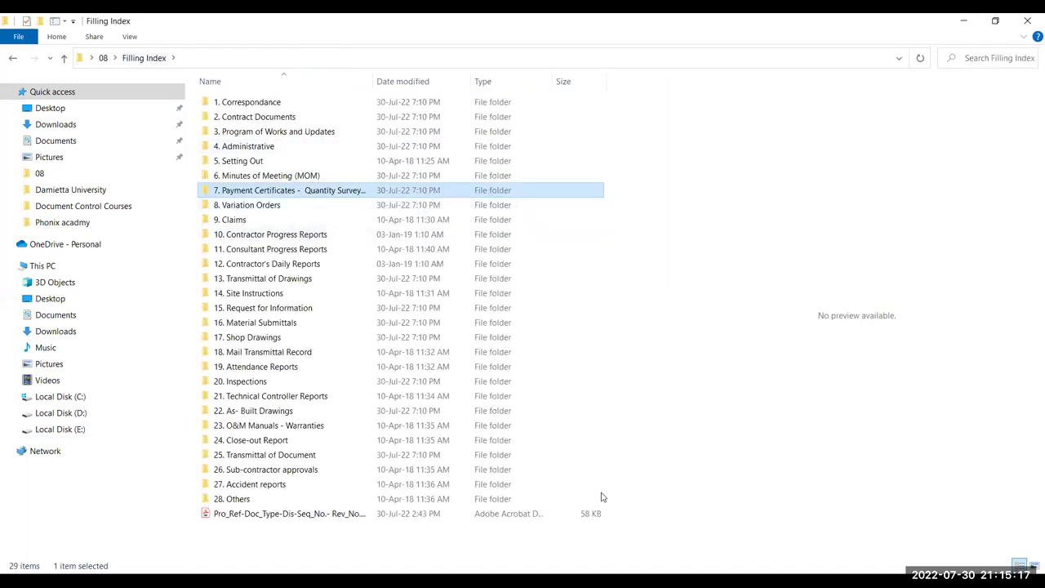
- Examine the subfolders of 8. Variation Orders, and go through the report folders 10 to 12 in Filling Index
double_click(241, 205)
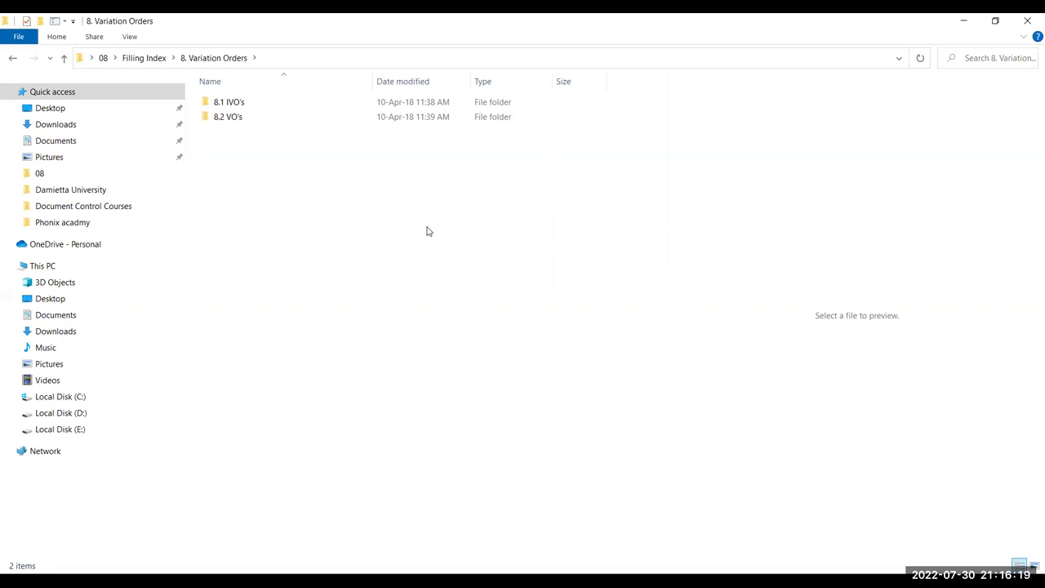
left_click(150, 58)
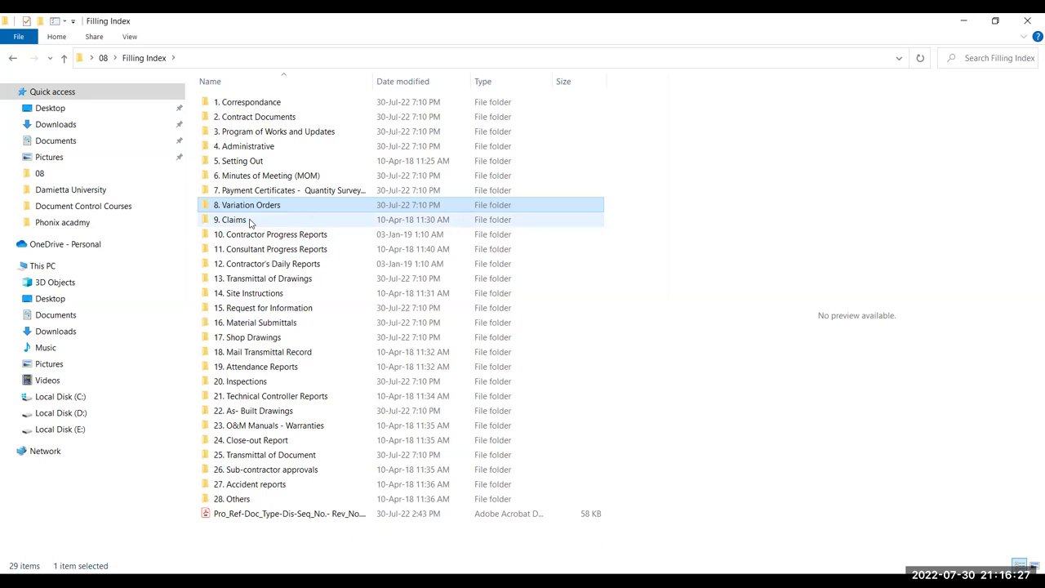
left_click(327, 239)
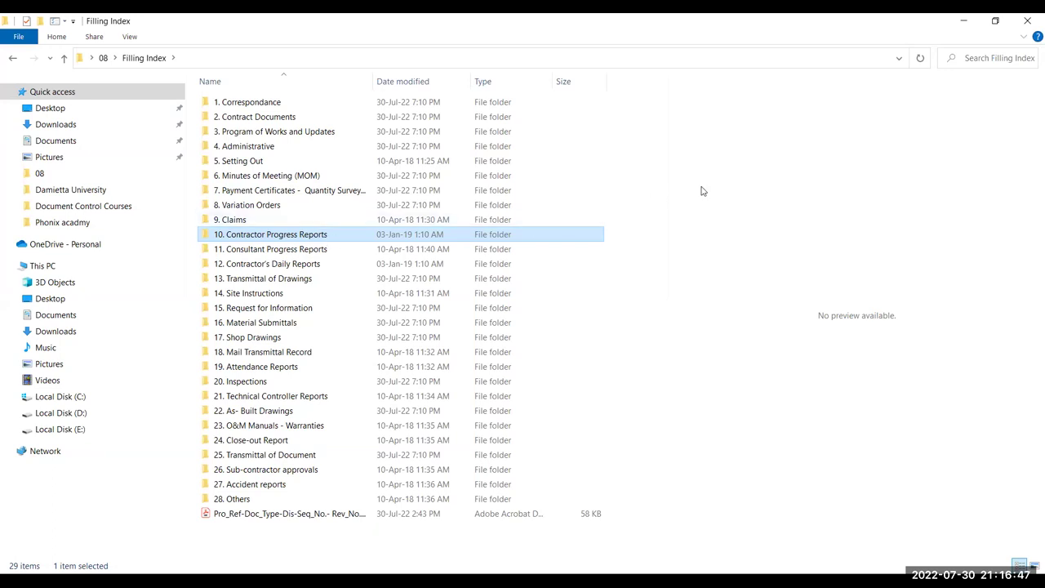
left_click(281, 250)
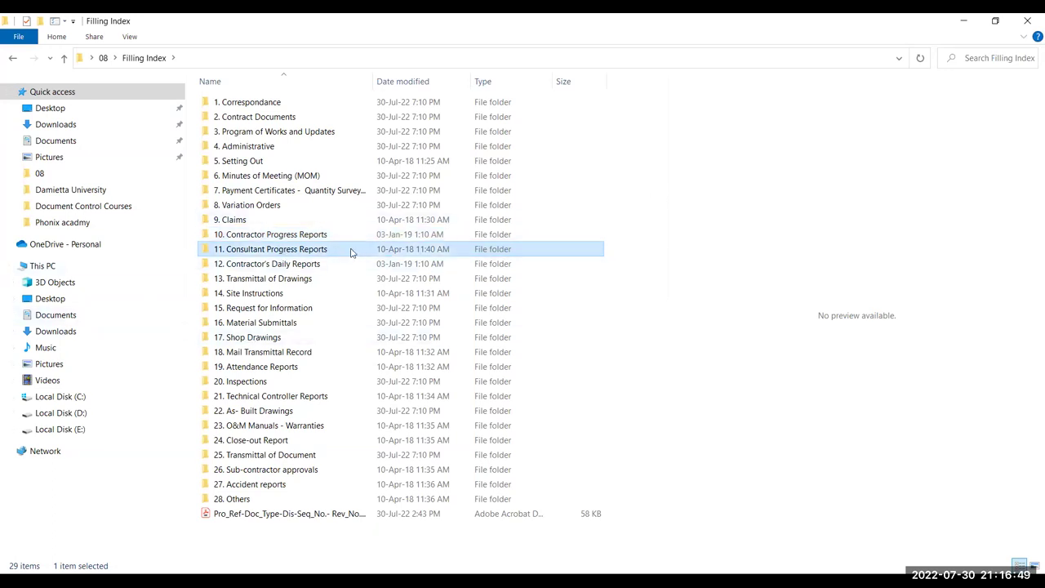
left_click(310, 266)
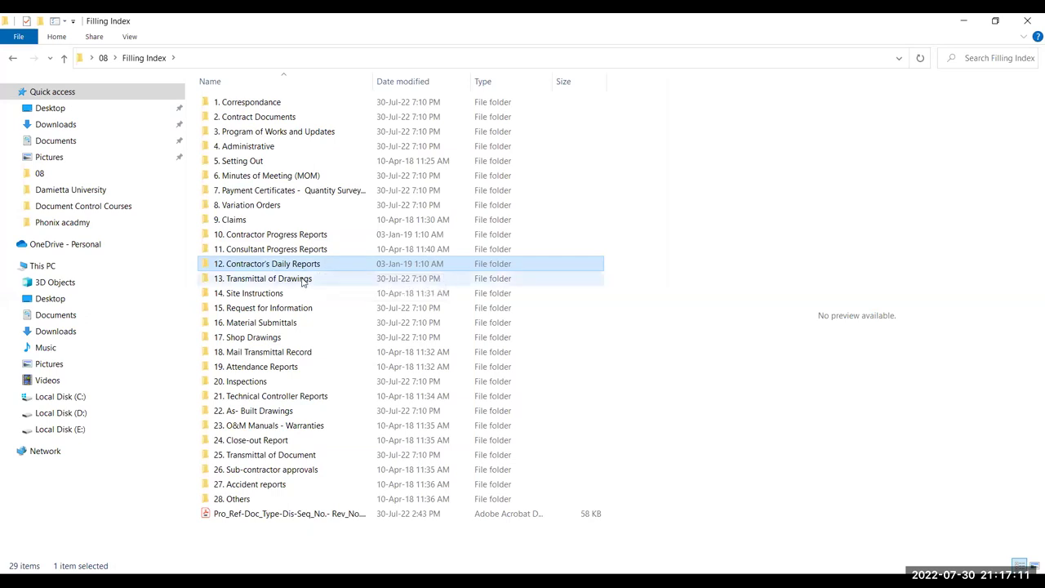
- Inspect the Incoming and Outgoing folders of 13.1. Structures within 13. Transmittal of Drawings, and return to Filling Index
left_click(294, 279)
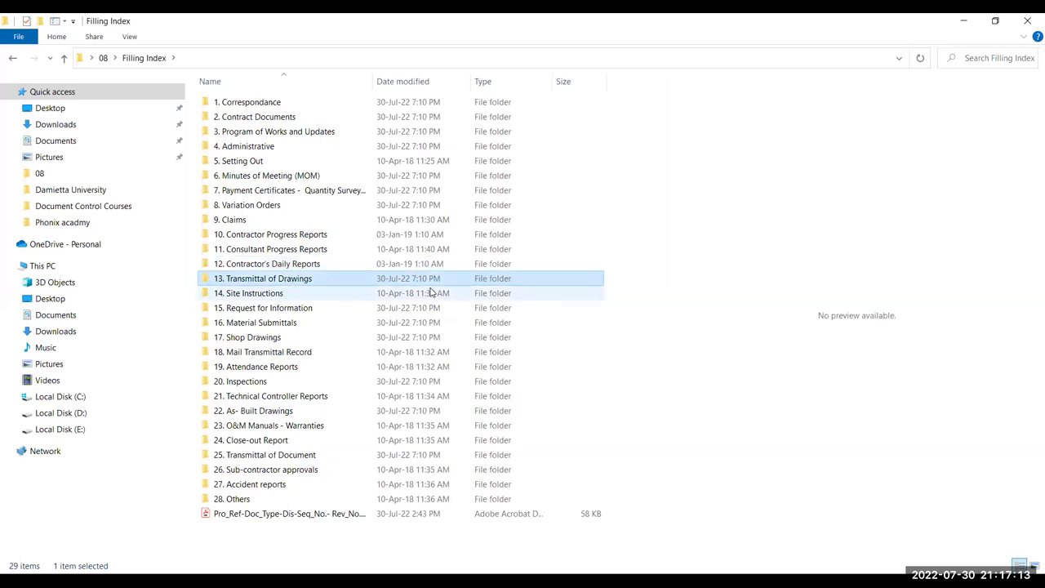
double_click(305, 281)
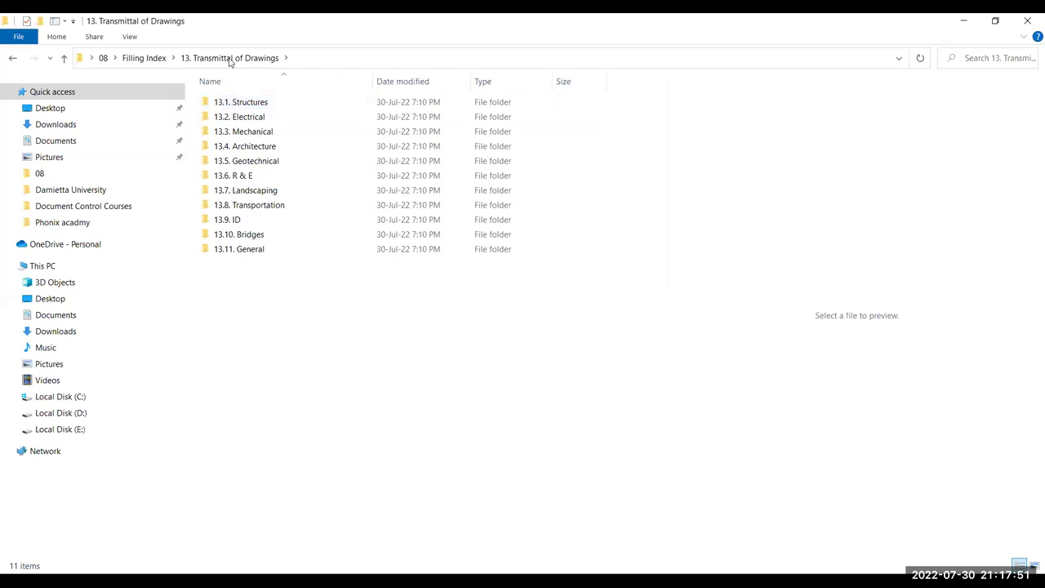
double_click(258, 106)
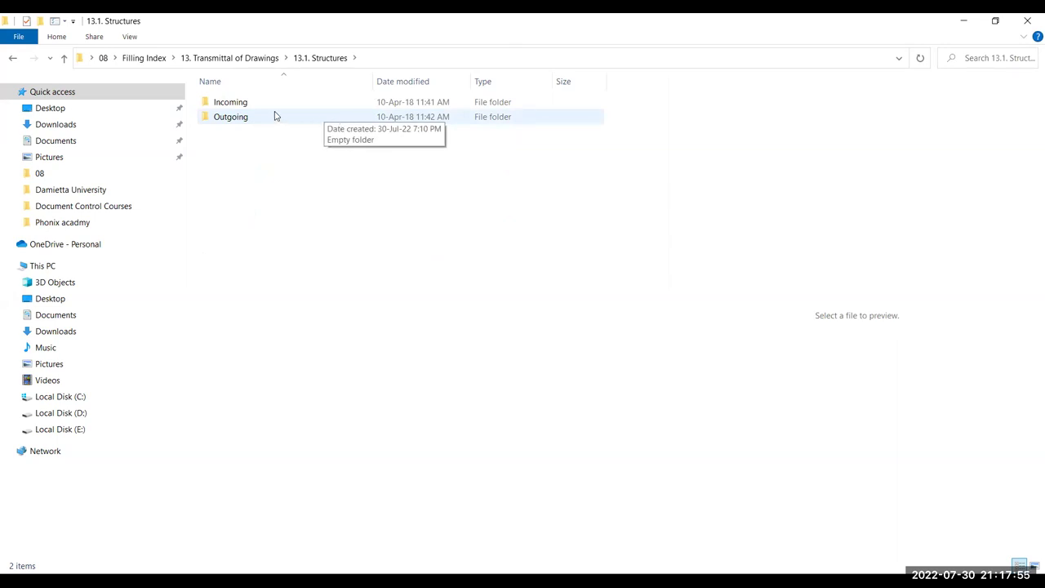
double_click(226, 104)
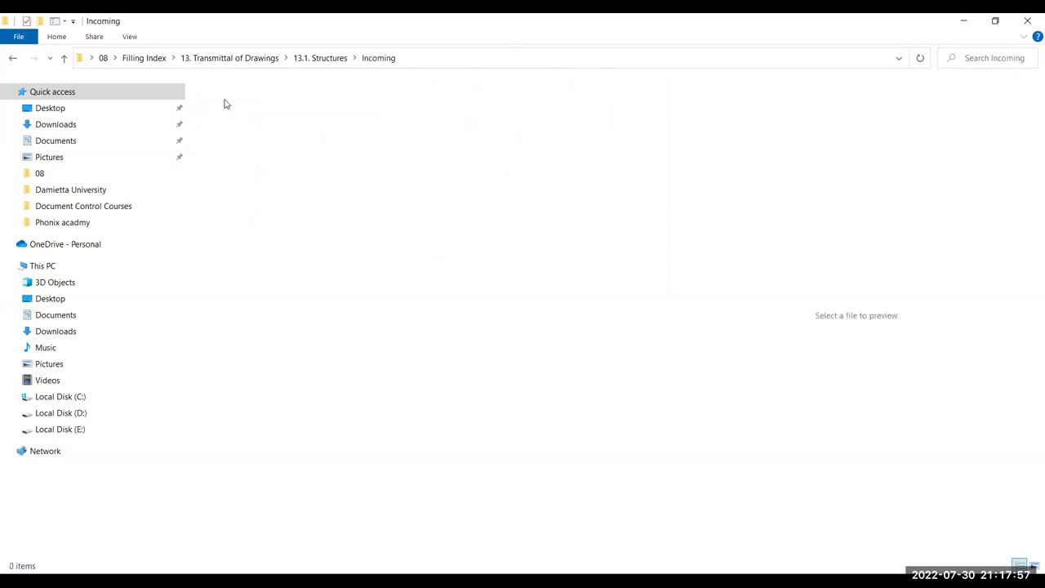
key("alt+Left")
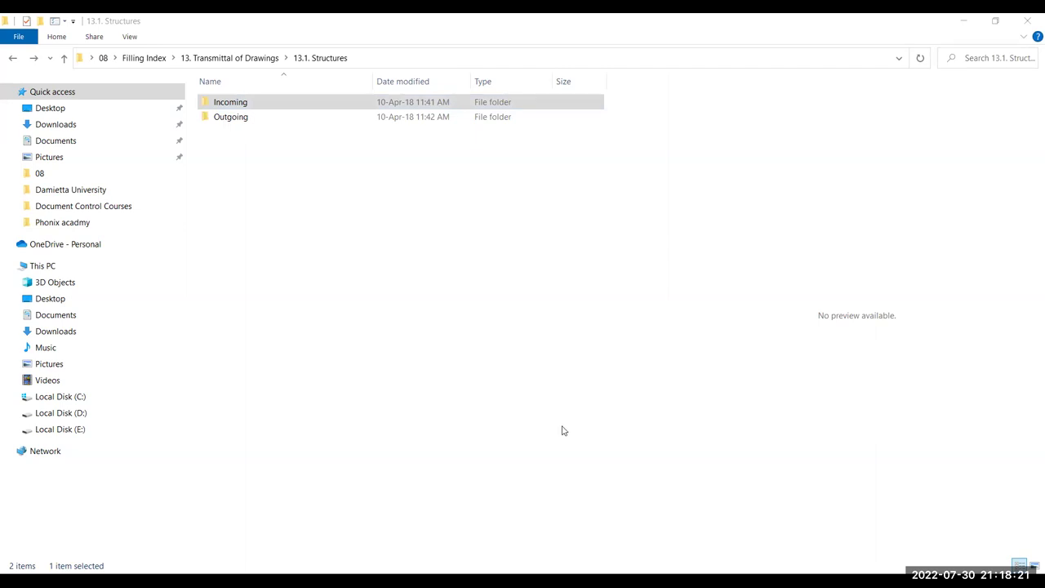
left_click(250, 124)
double_click(251, 123)
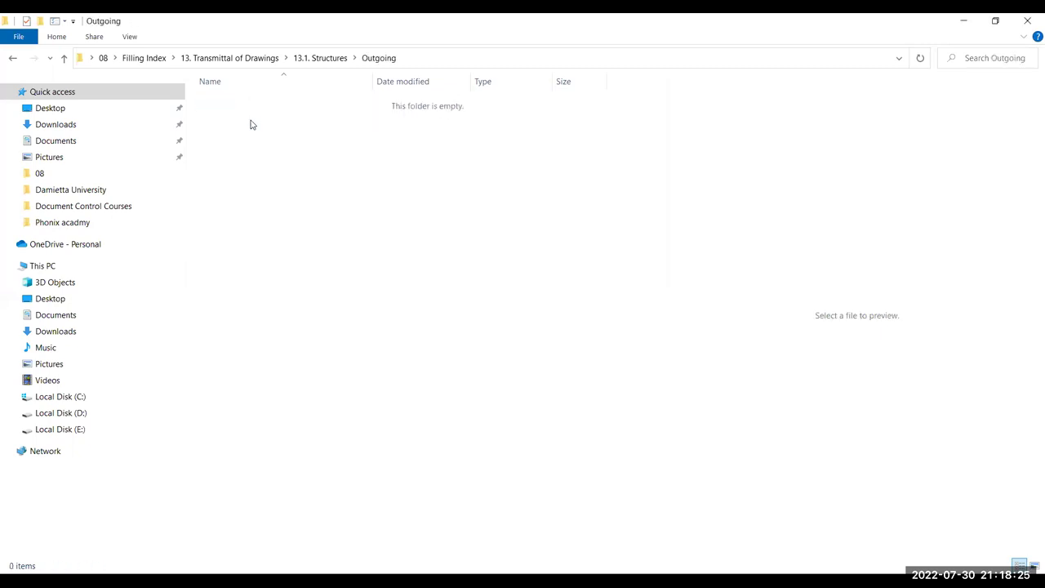
left_click(317, 58)
left_click(247, 65)
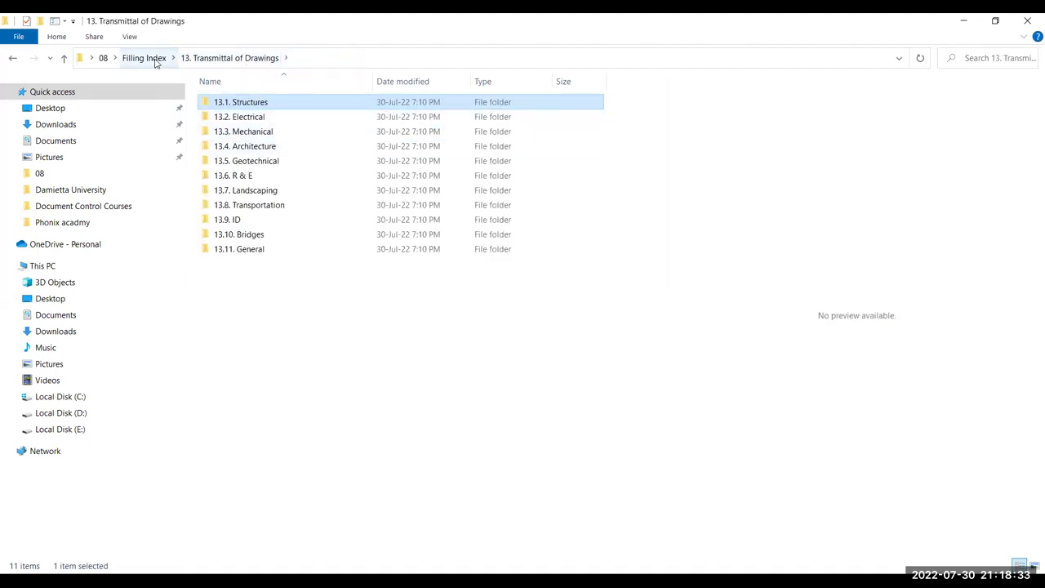
left_click(155, 61)
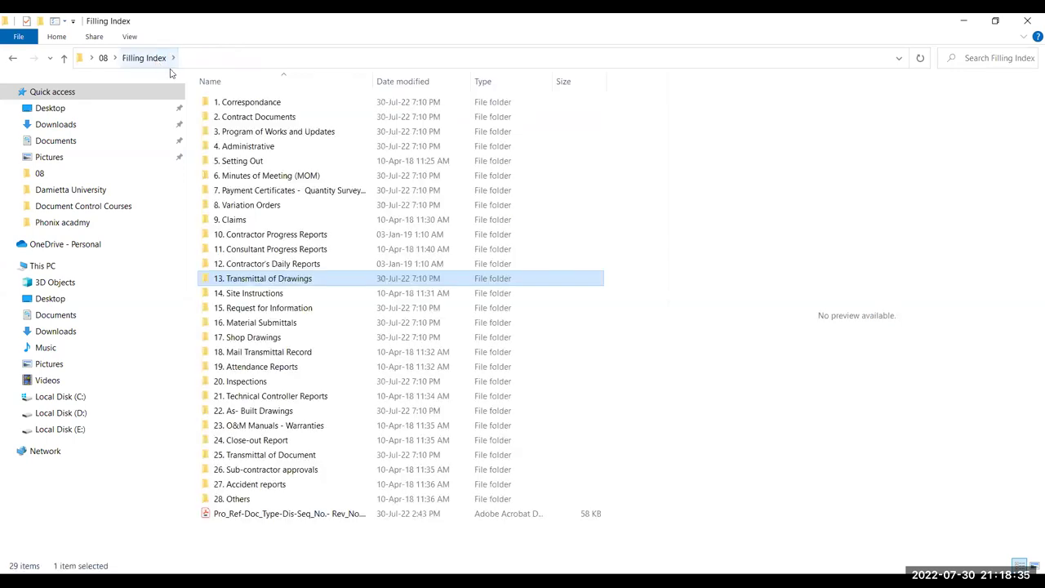
- Inspect the 14. Site Instructions folder in Filling Index, and return to the index
left_click(284, 297)
double_click(298, 297)
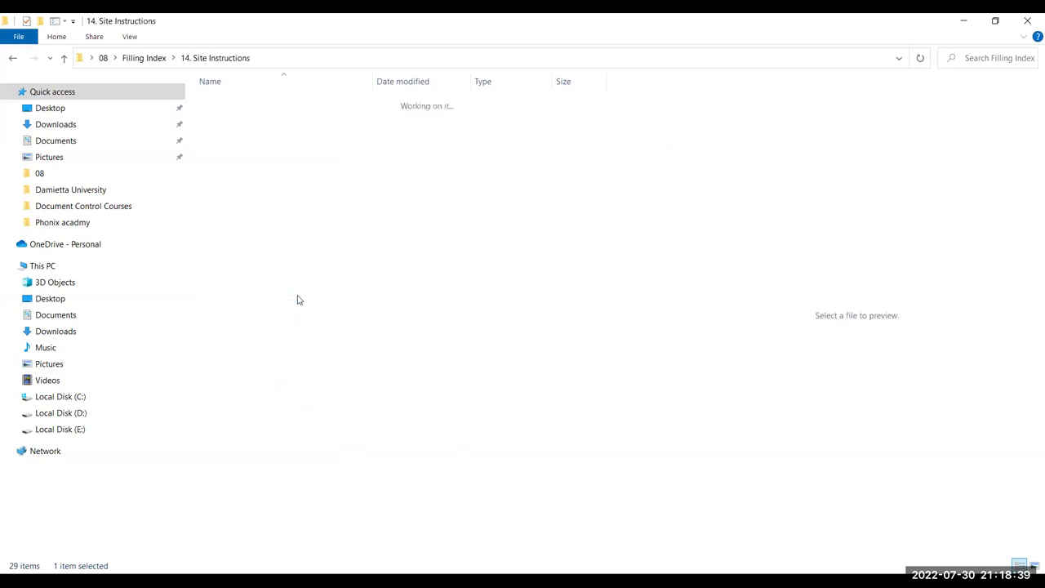
key("alt+Left")
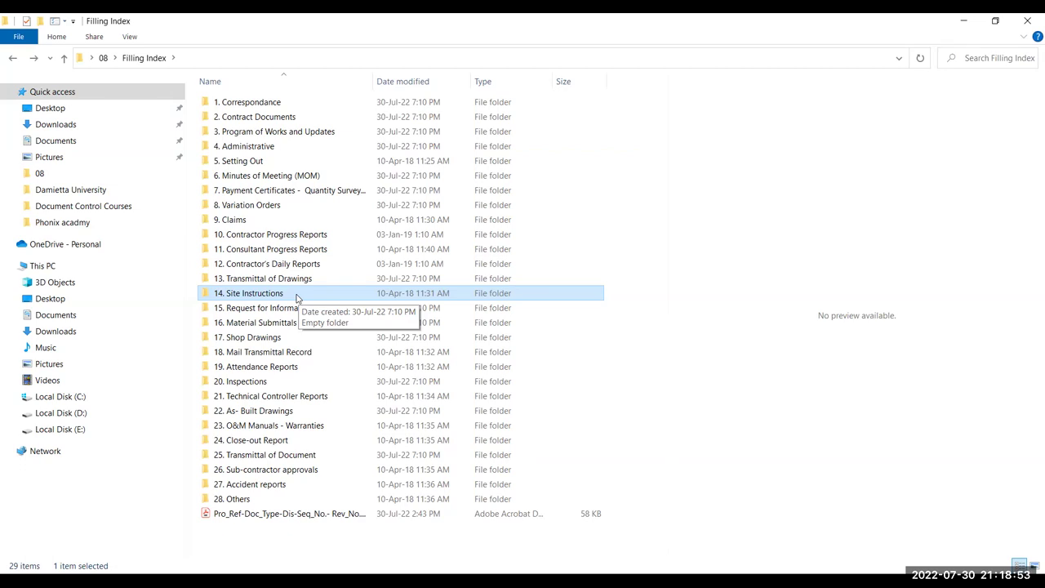
- Review the discipline subfolders of 15. Request for Information and 16. Material Submittals, returning to Filling Index after each
left_click(296, 310)
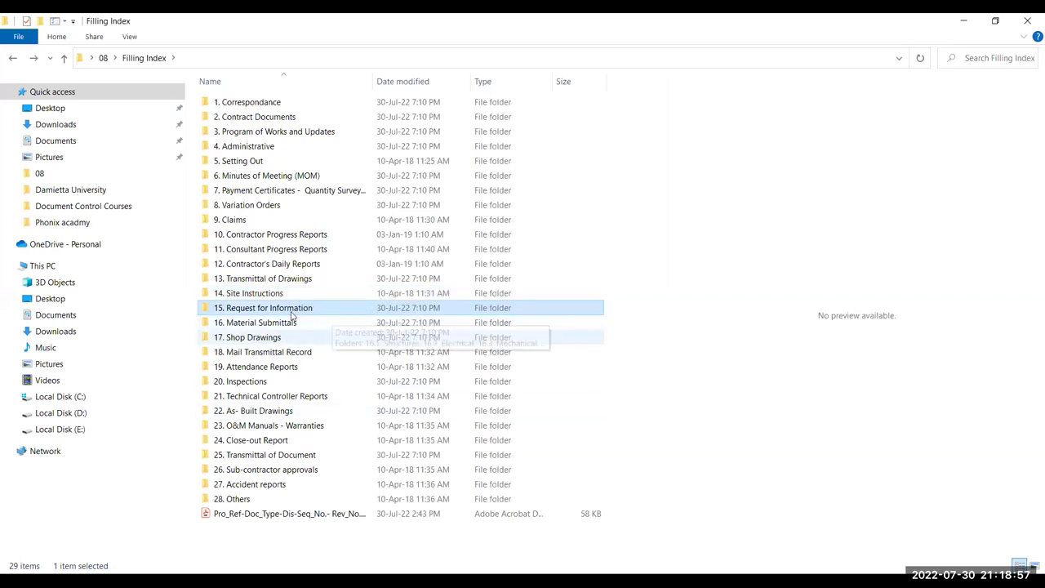
double_click(291, 313)
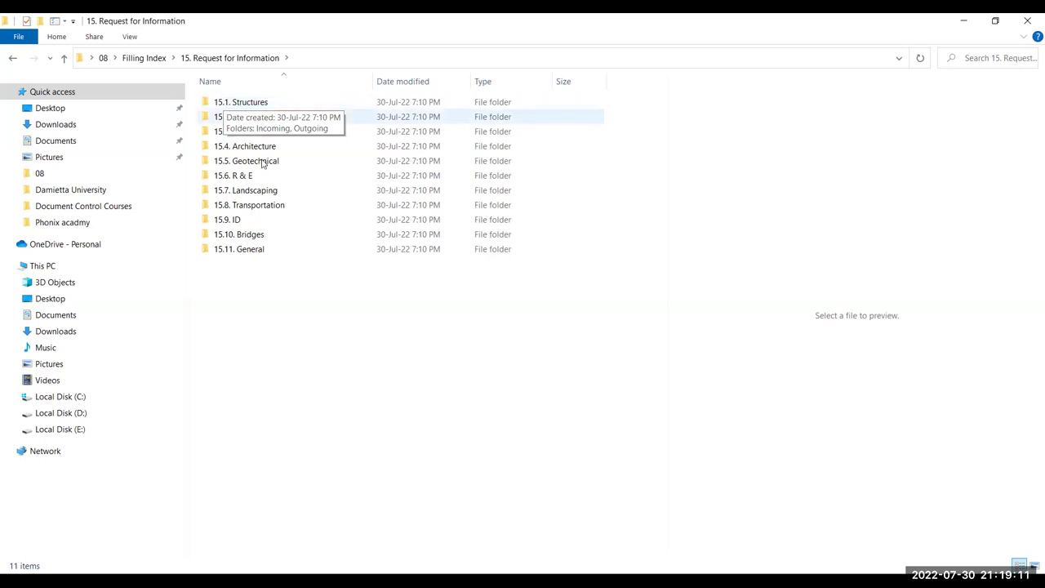
key("BackSpace")
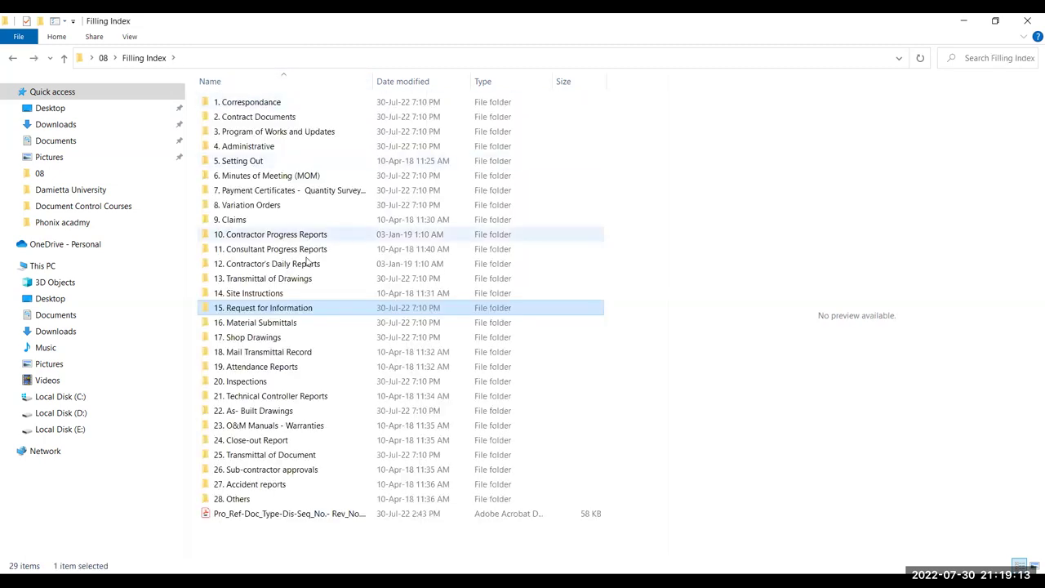
double_click(278, 327)
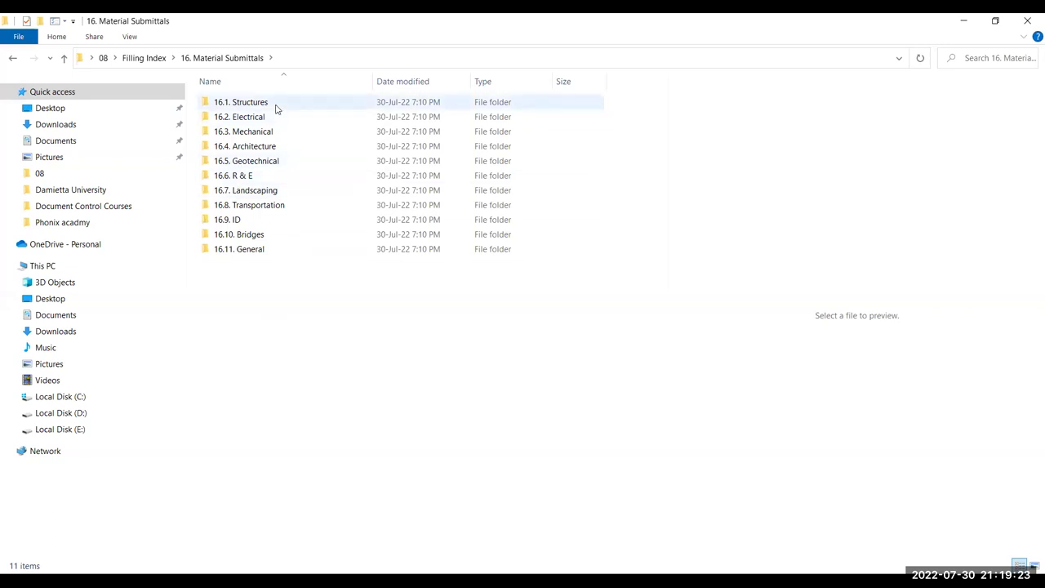
key("BackSpace")
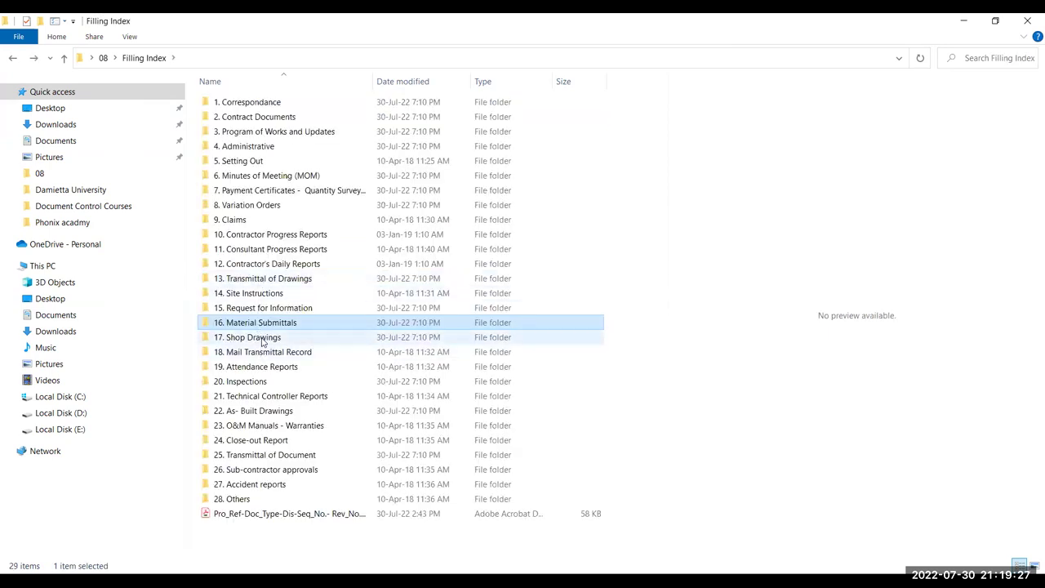
- Go through 17. Shop Drawings and 18. Mail Transmittal Record, inspect the 19. Attendance Reports folder, and return to Filling Index
left_click(265, 338)
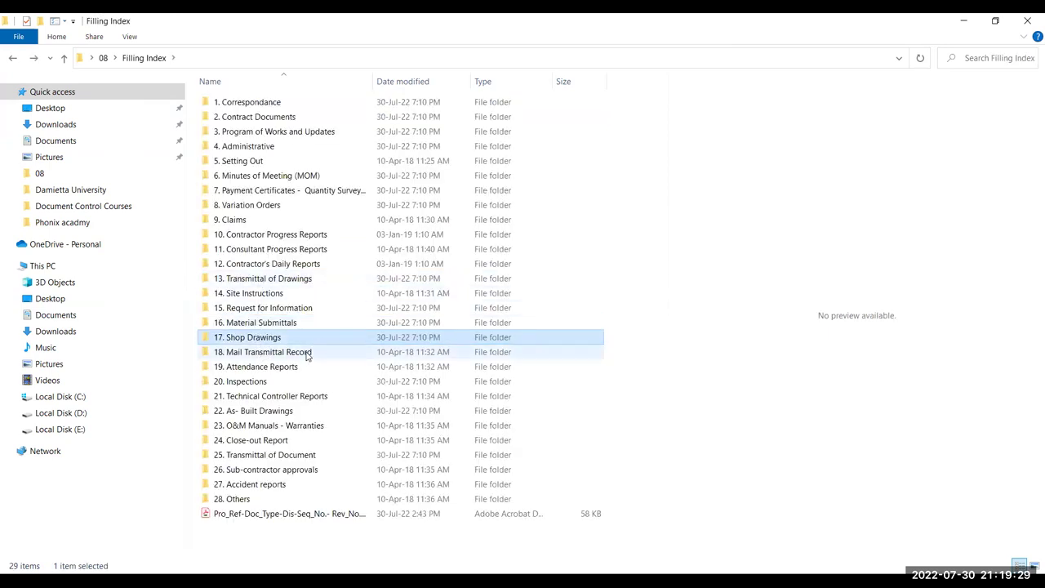
left_click(307, 356)
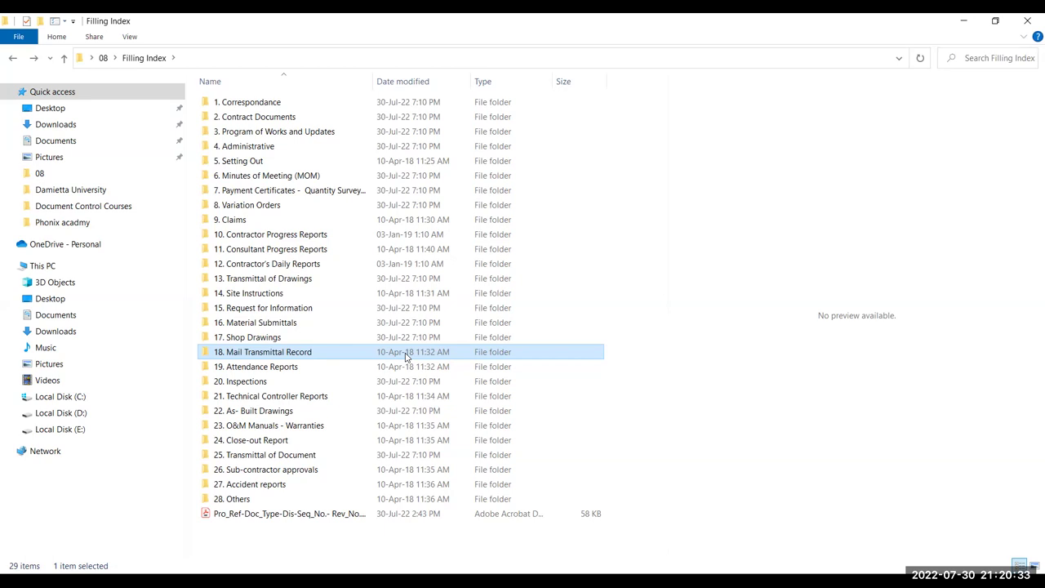
double_click(273, 370)
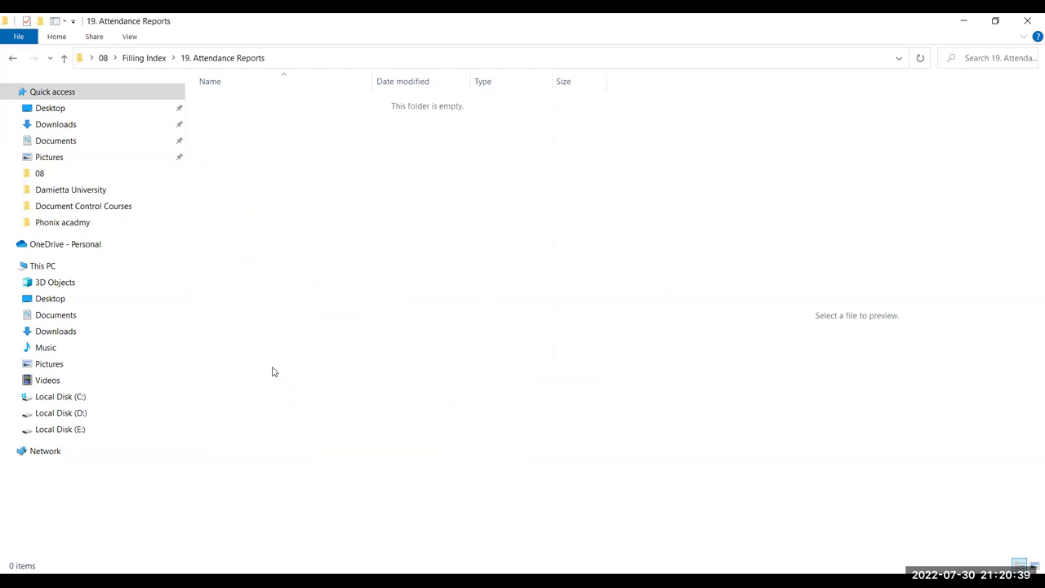
key("BackSpace")
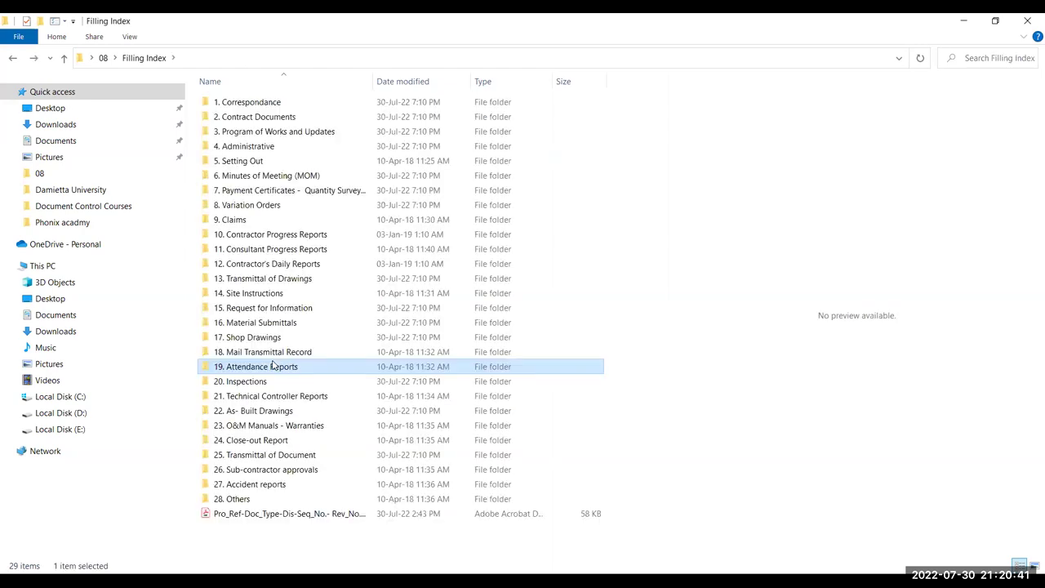
- Review the subfolders of 20. Inspections, and return to Filling Index
left_click(270, 381)
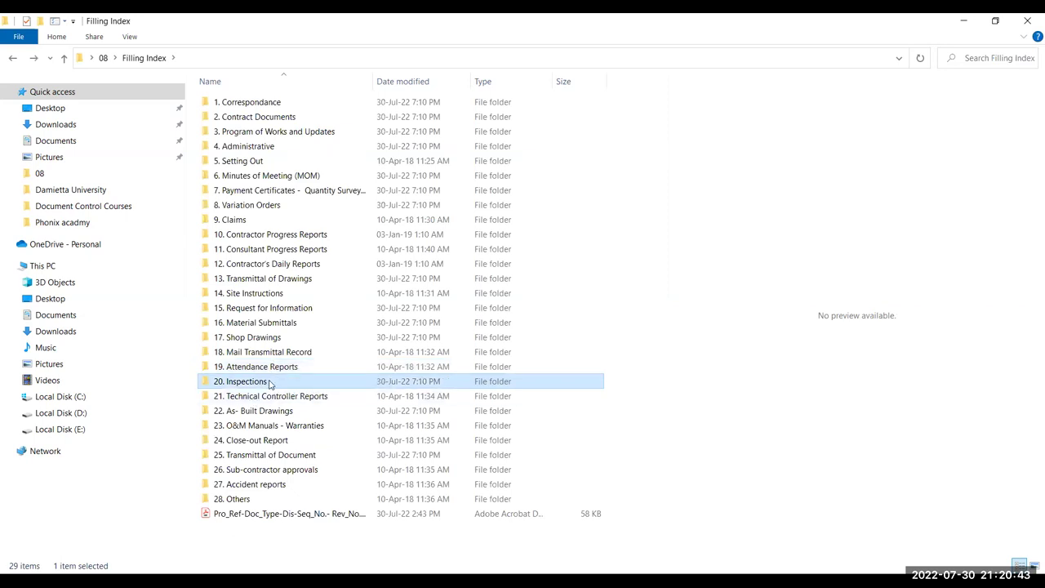
double_click(270, 381)
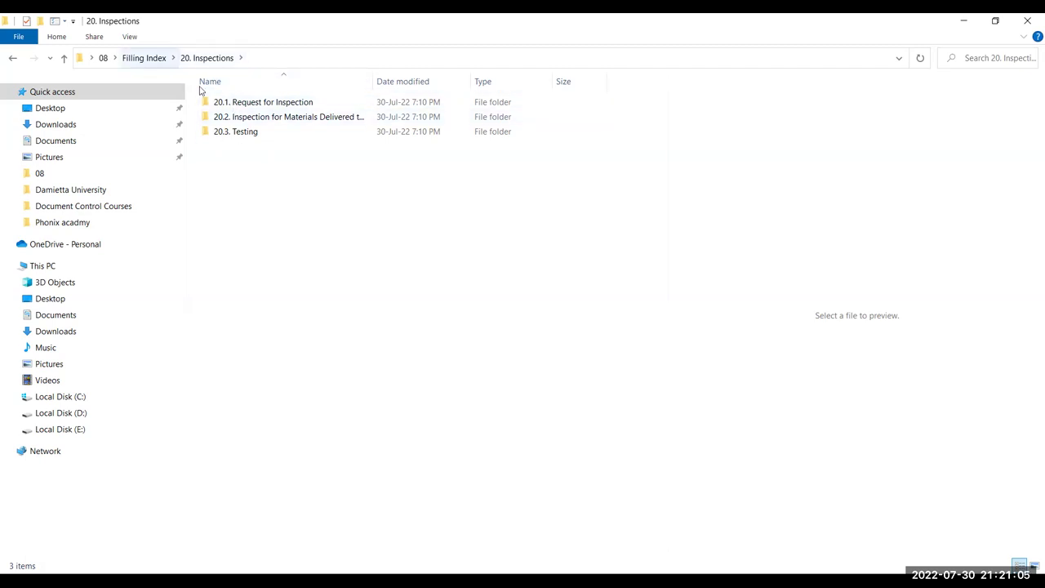
key("alt+Up")
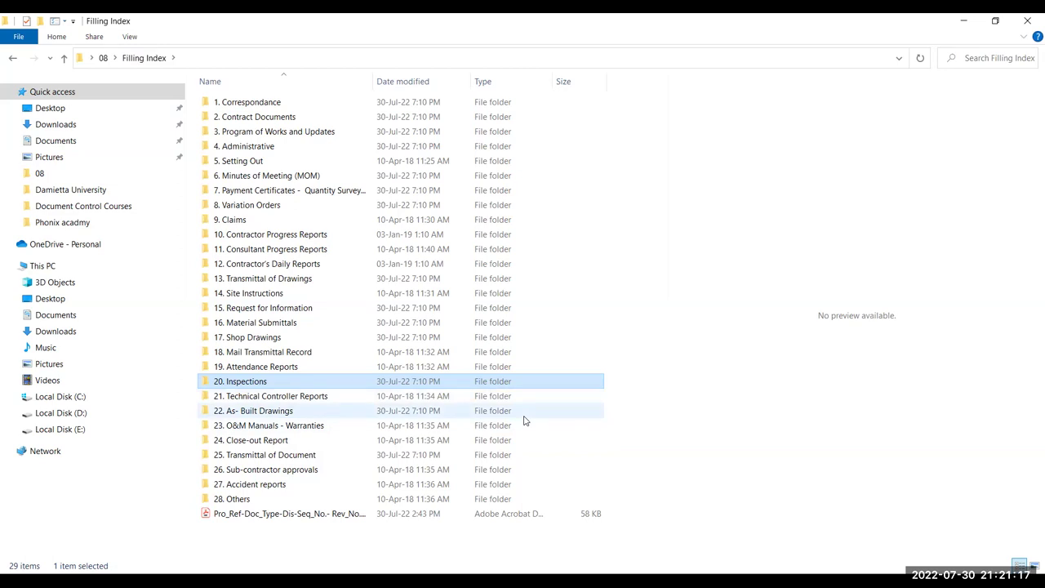
- Review the discipline subfolders of 22. As- Built Drawings, and return to Filling Index
left_click(327, 410)
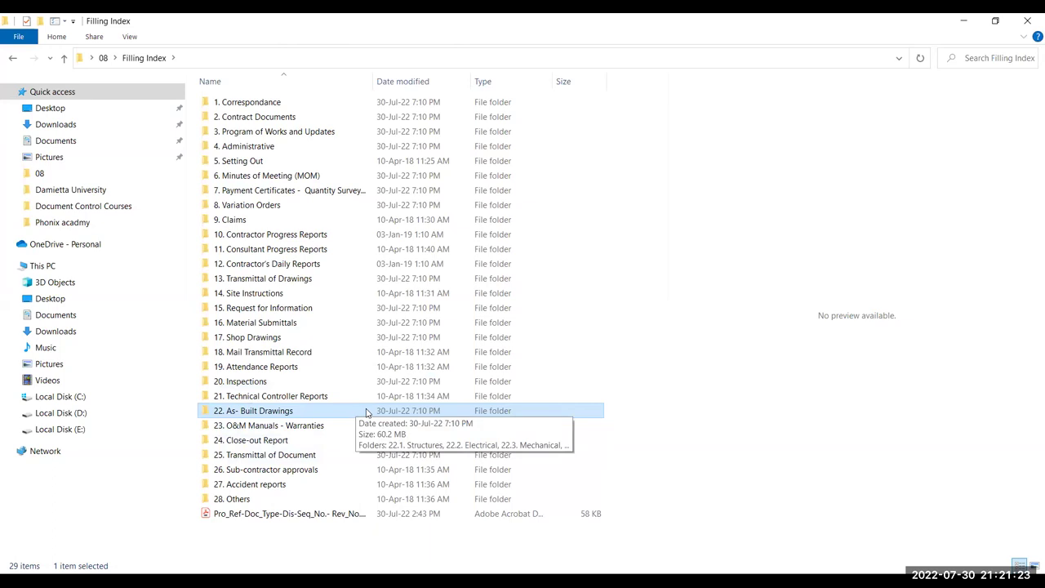
double_click(325, 420)
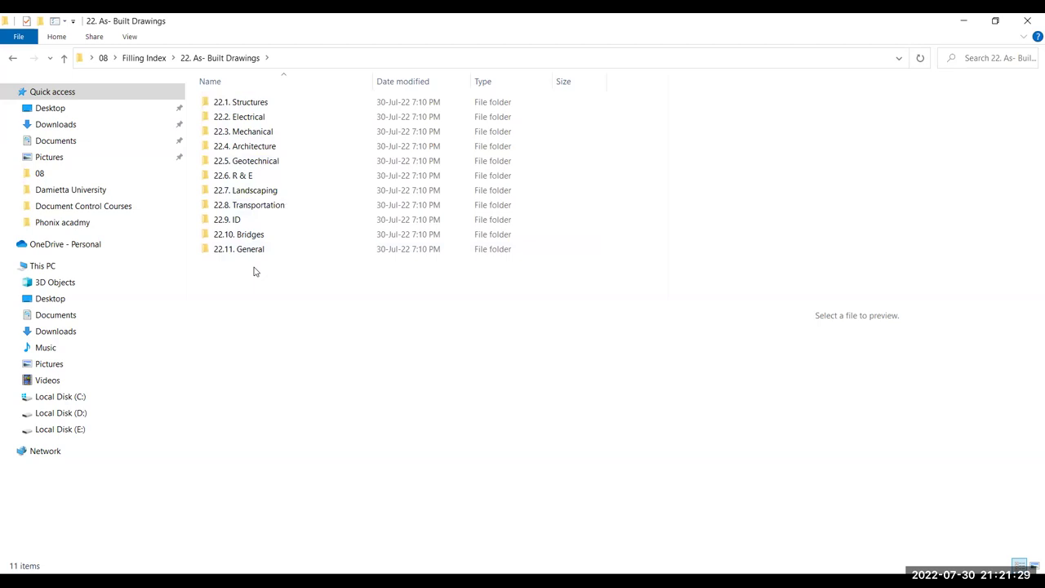
key("BackSpace")
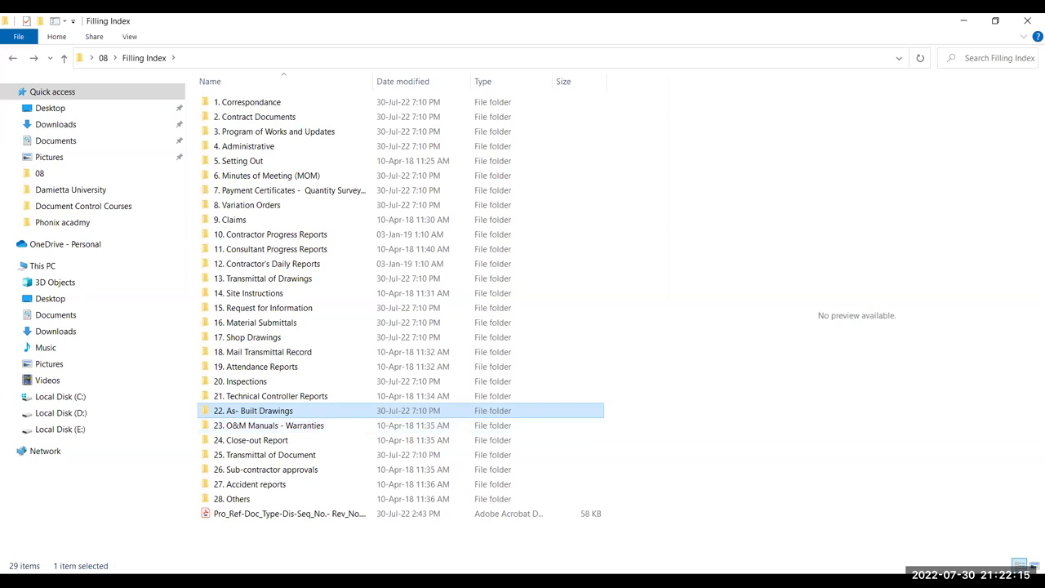
- Go through folders 24. Close-out Report, 25. Transmittal of Document, 26. Sub-contractor approvals and 27. Accident reports in Filling Index
left_click(277, 442)
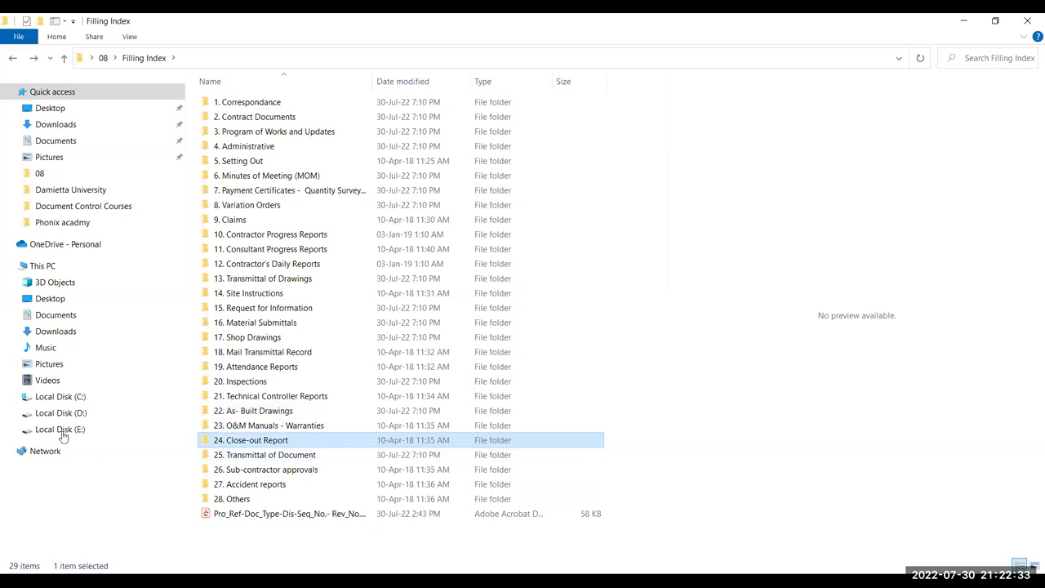
double_click(299, 455)
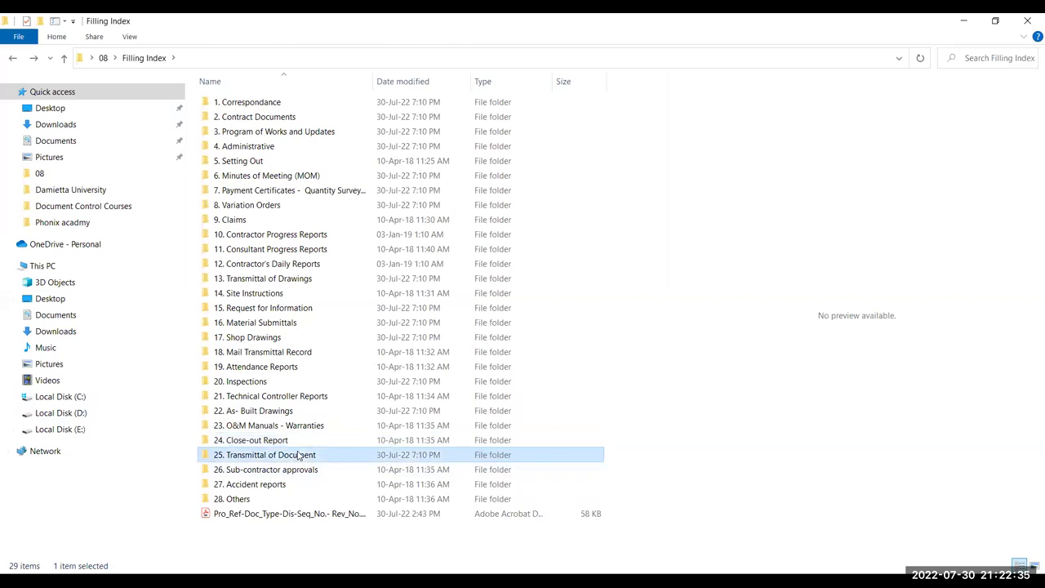
key("alt+Left")
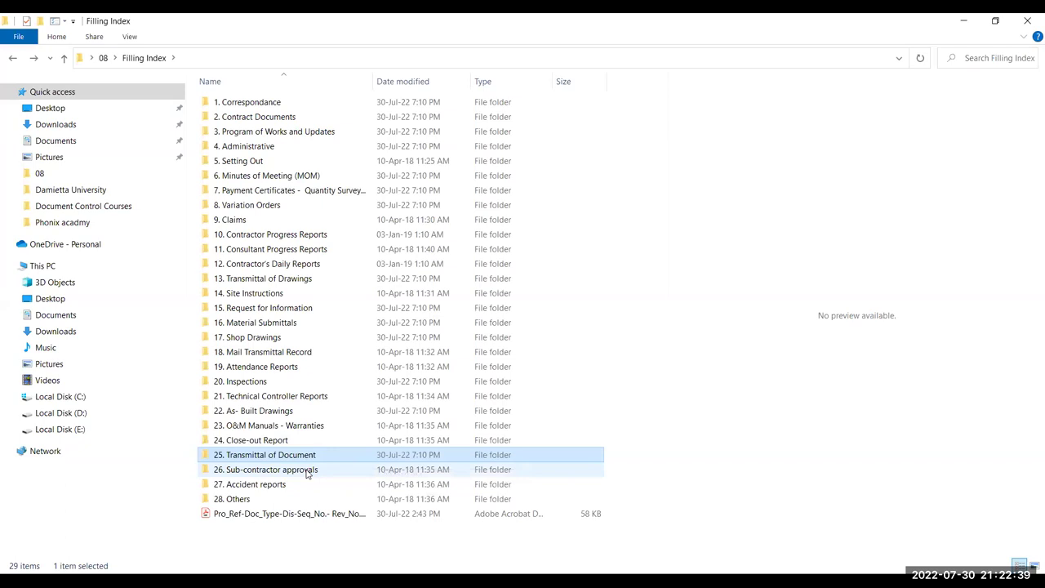
left_click(320, 471)
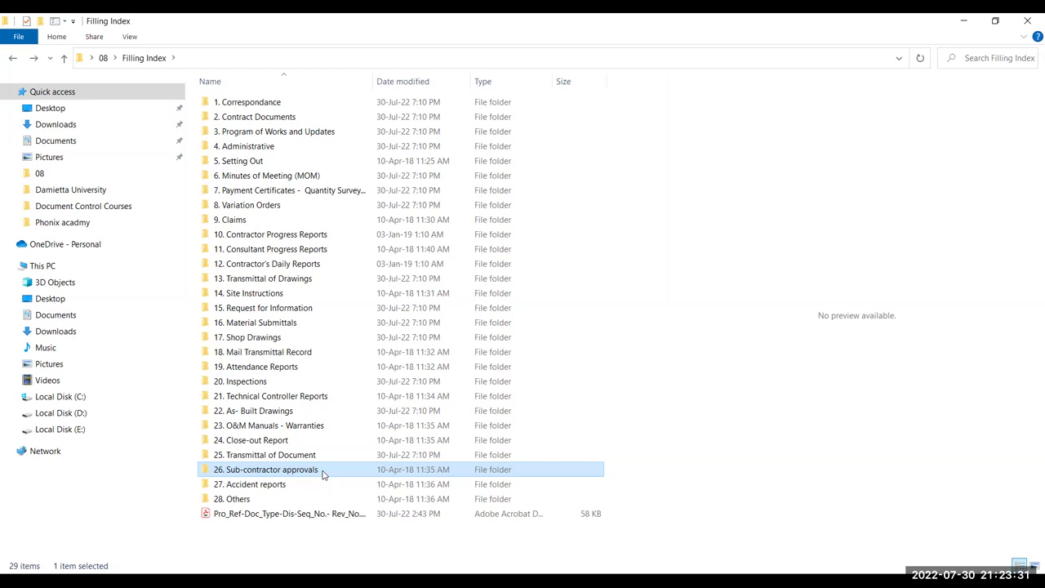
double_click(277, 483)
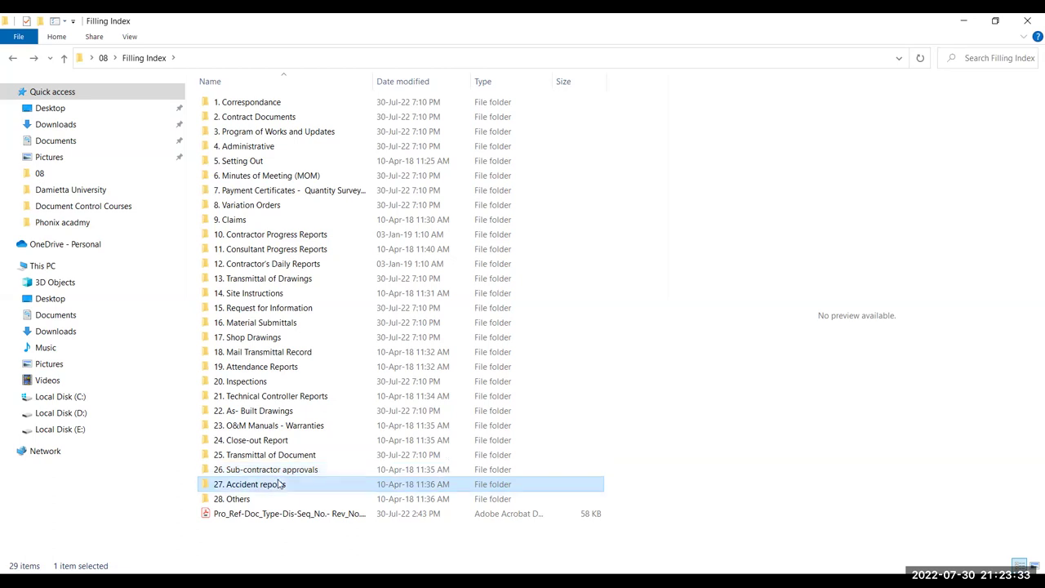
key("alt+Left")
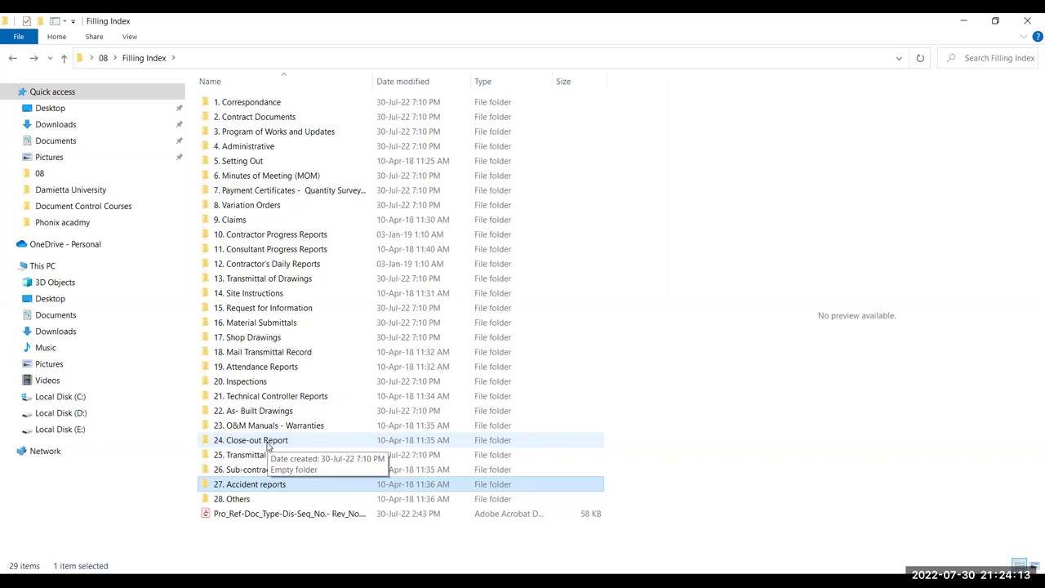
- Inspect the 28. Others folder, return to Filling Index, and select the Pro_Ref-Doc_Type-Dis-Seq_No.- Rev_No. PDF
double_click(250, 504)
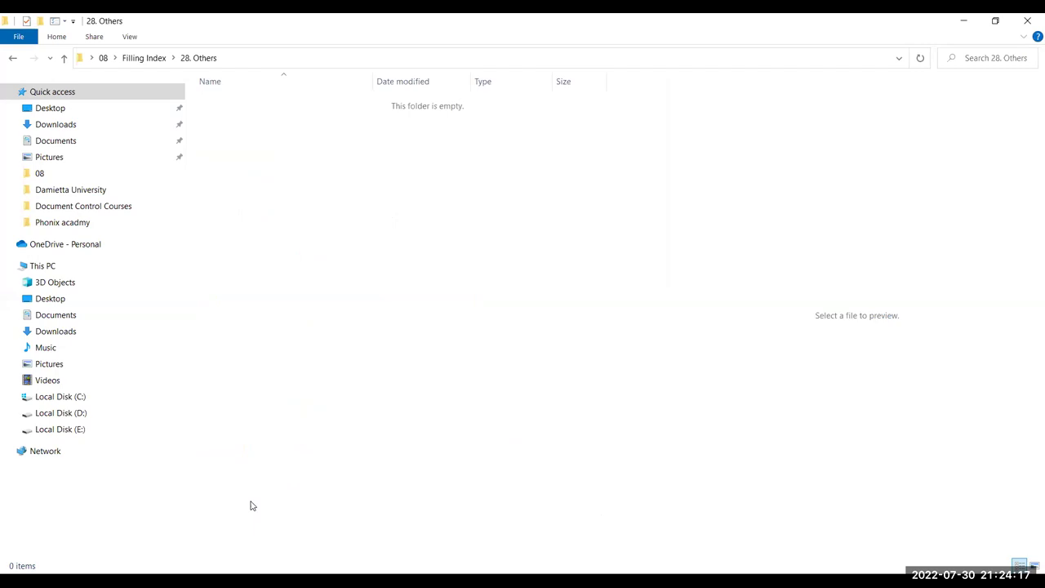
key("alt+Left")
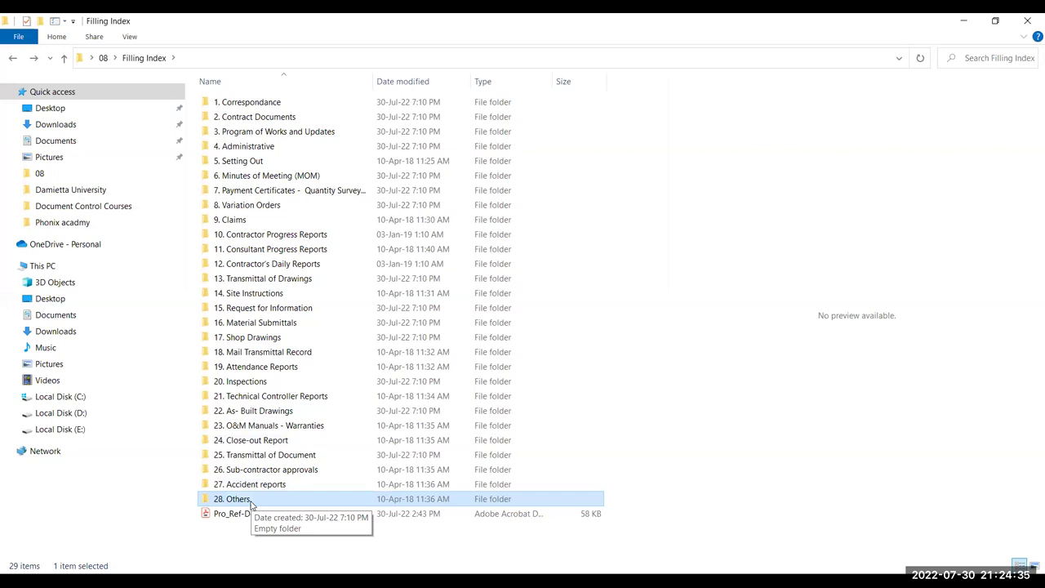
left_click(208, 514)
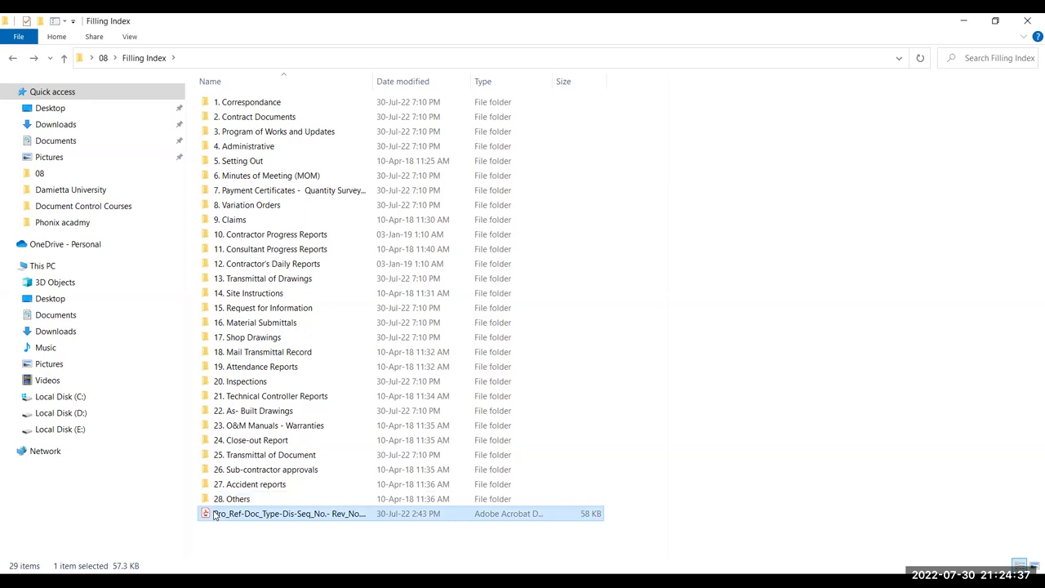